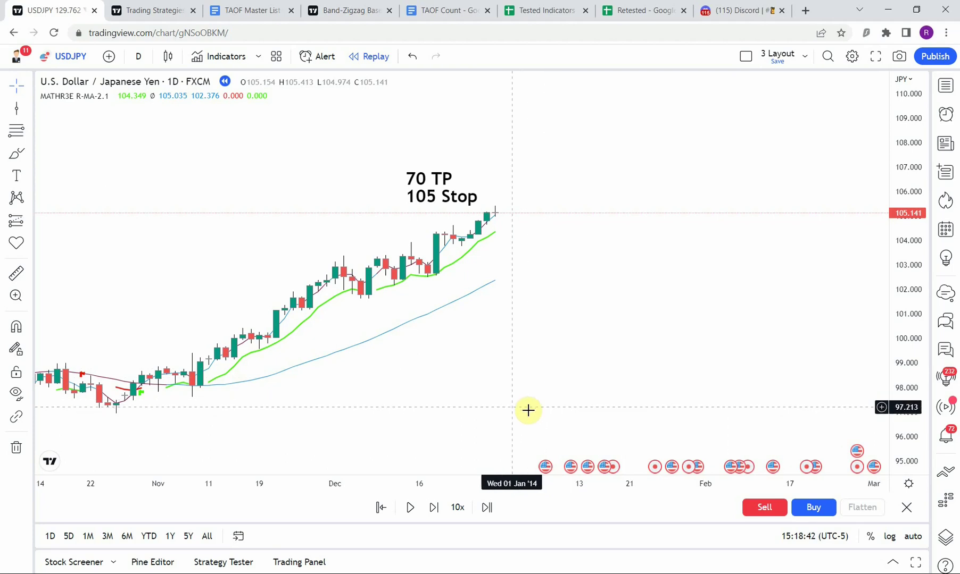
Step: Open the TAOF Count document and review its tallies of tested strategies, tested indicators and retested ones
click(443, 9)
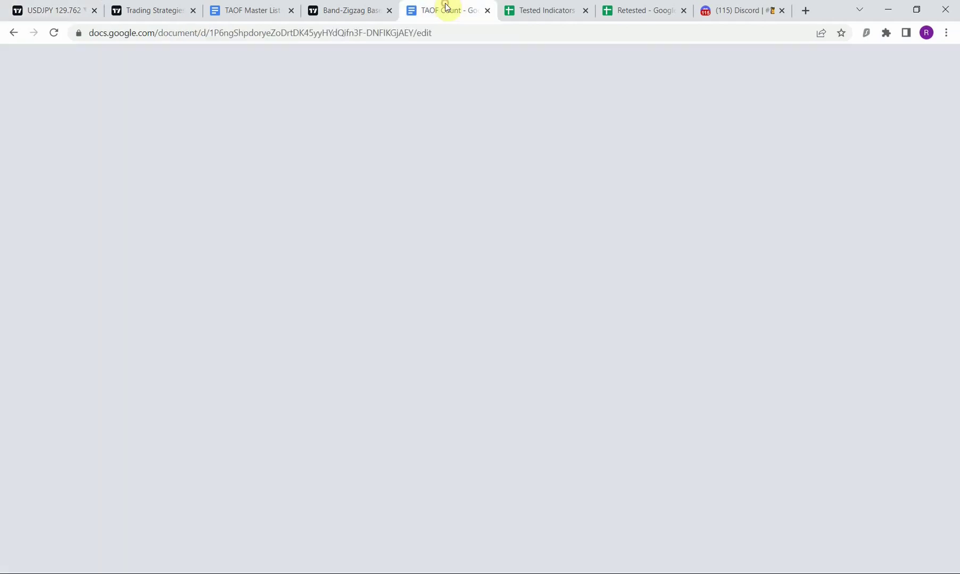
click(299, 563)
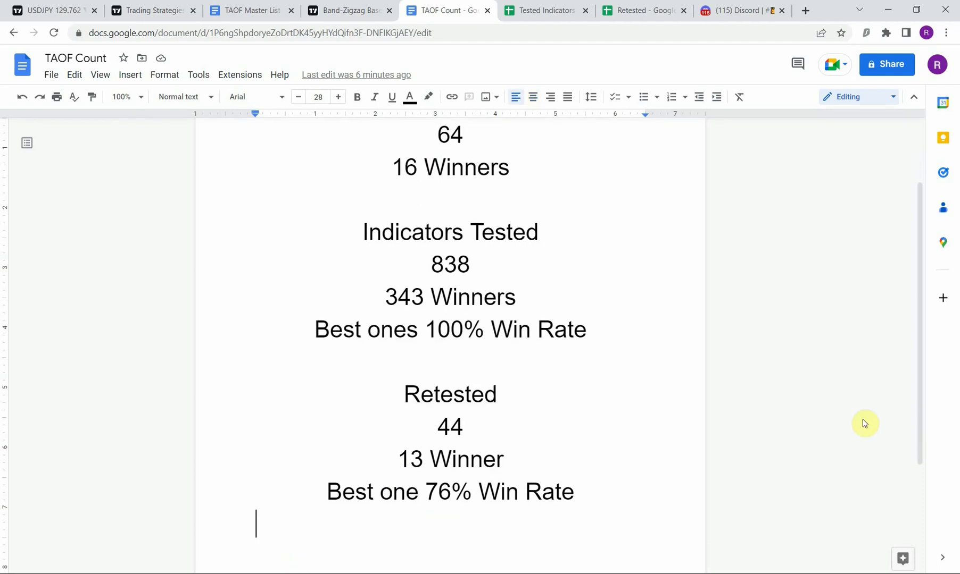
drag(923, 389, 917, 369)
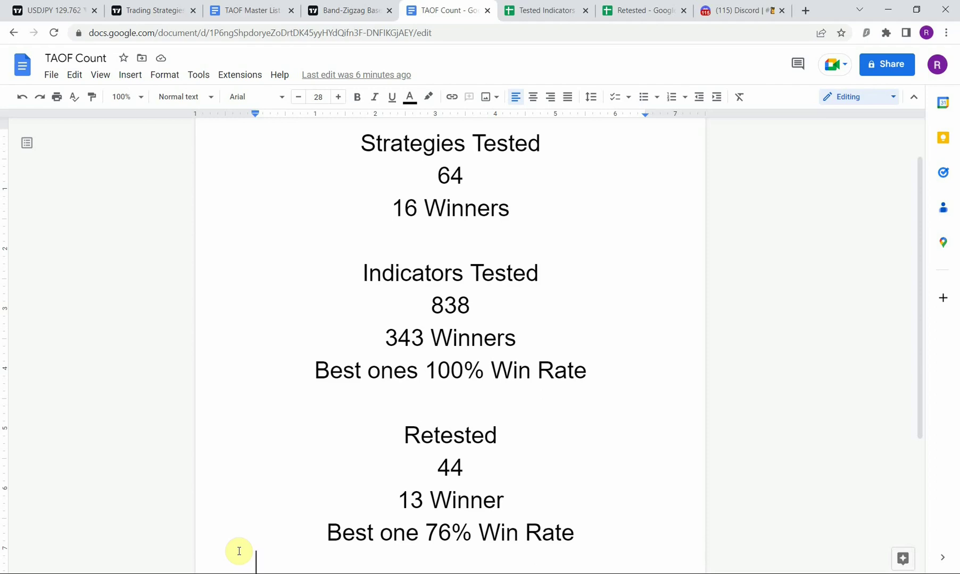
Step: Return to the USDJPY daily chart and examine the MATHR3E R-MA-2.1 lines and flags from September to December 2013
click(53, 10)
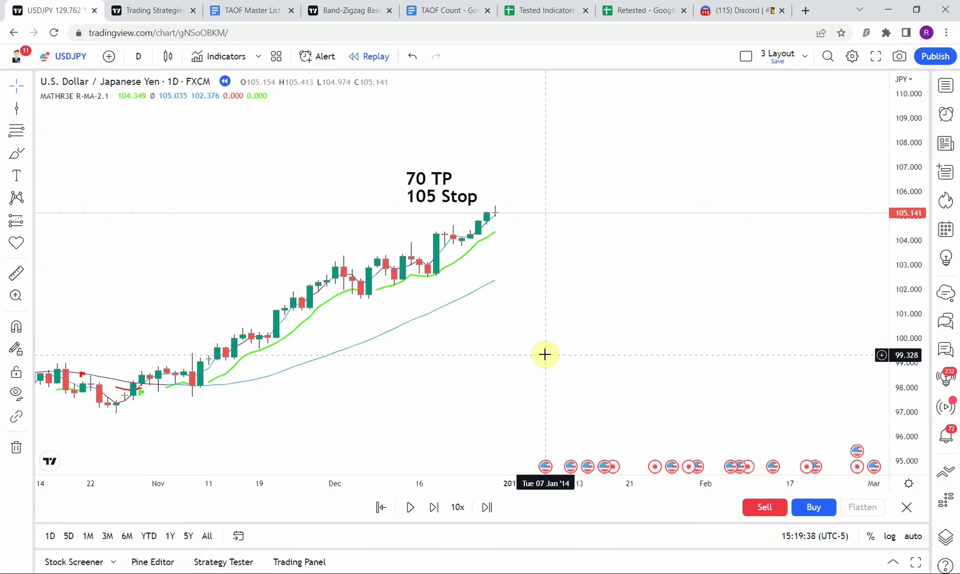
drag(276, 378, 491, 392)
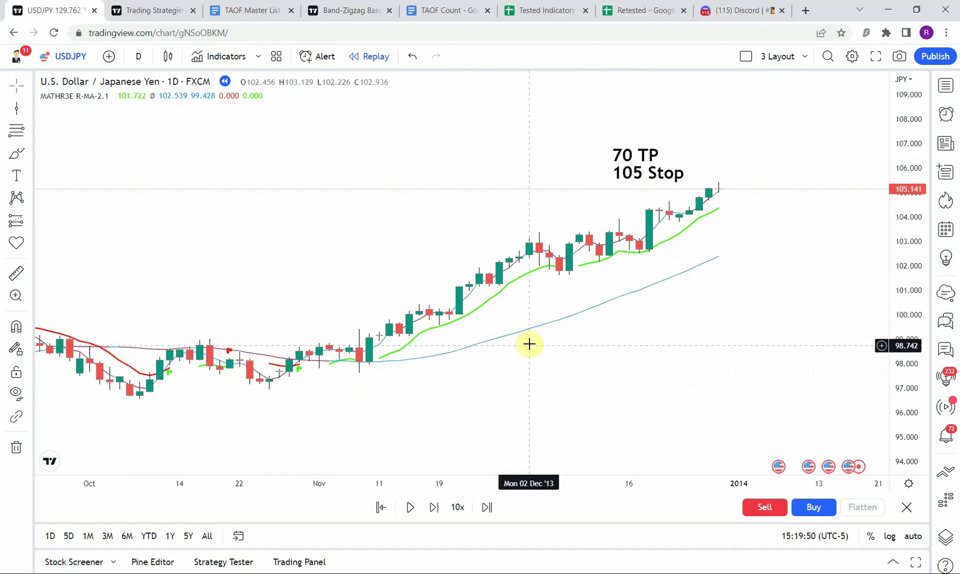
drag(390, 401, 469, 403)
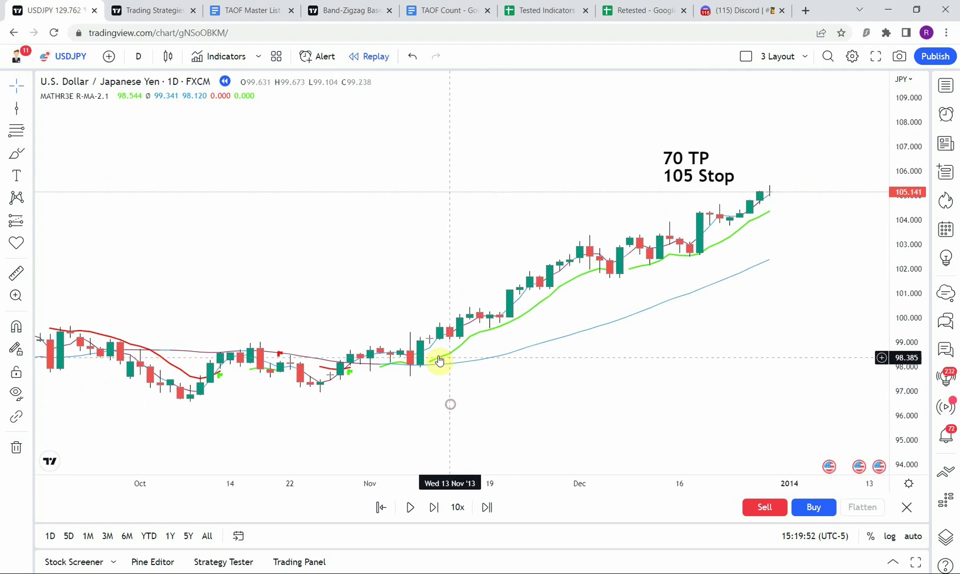
drag(303, 426, 265, 418)
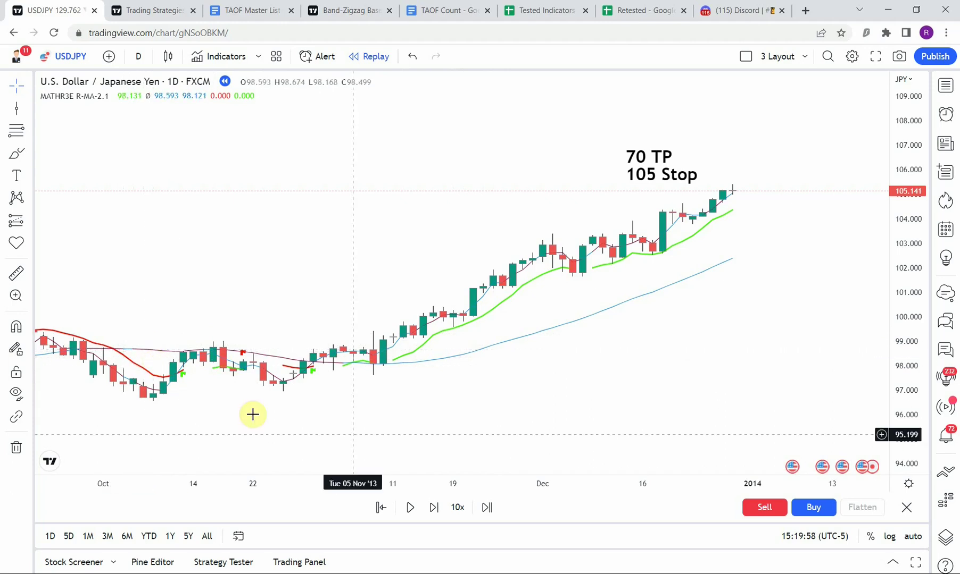
mouse_move(409, 401)
mouse_down()
mouse_move(422, 407)
mouse_move(412, 419)
mouse_up()
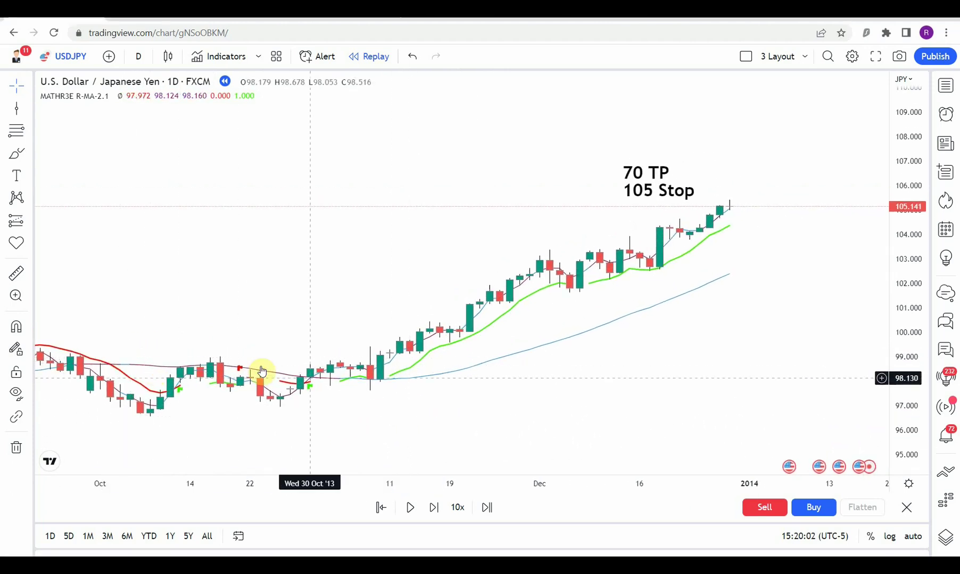
drag(518, 415, 511, 403)
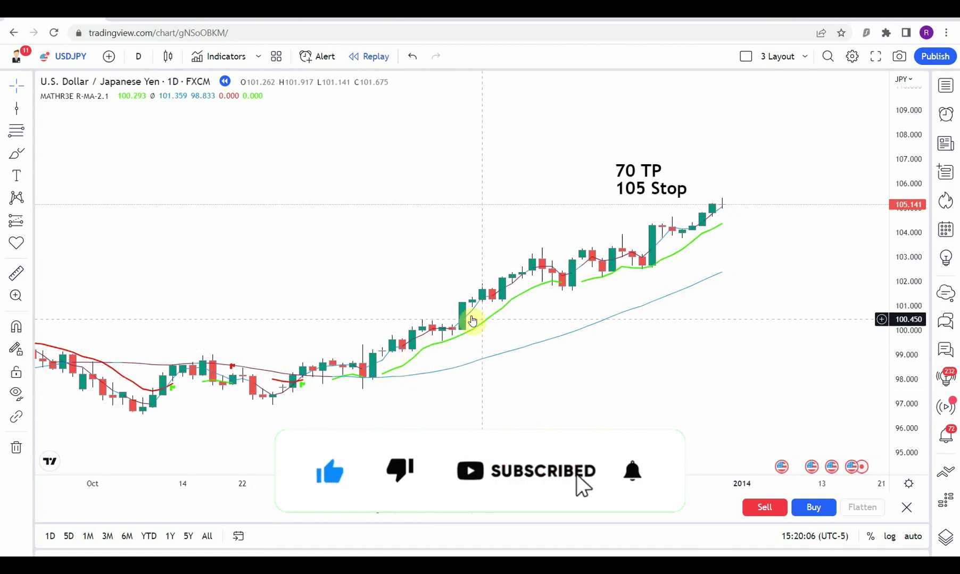
scroll(487, 315, left, 10)
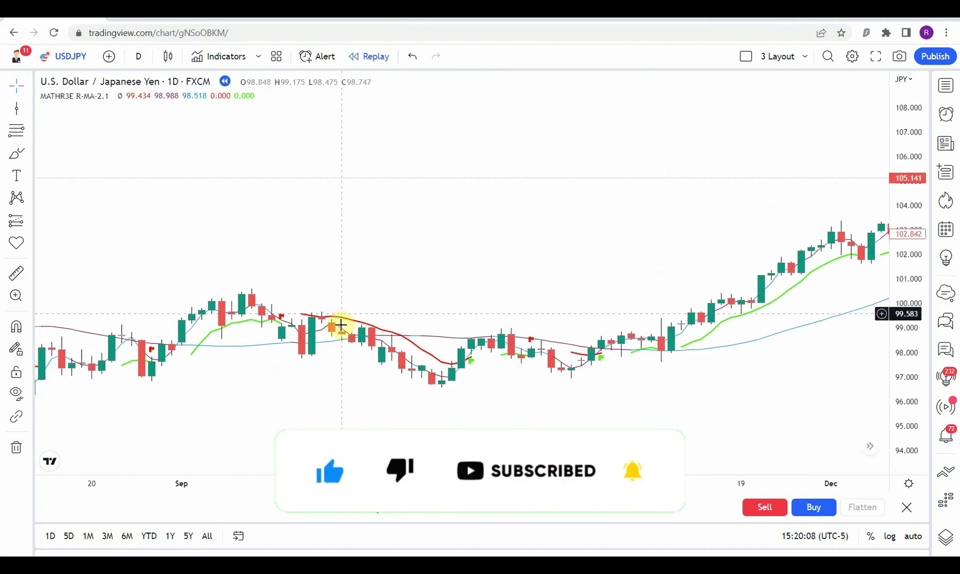
drag(629, 426, 373, 426)
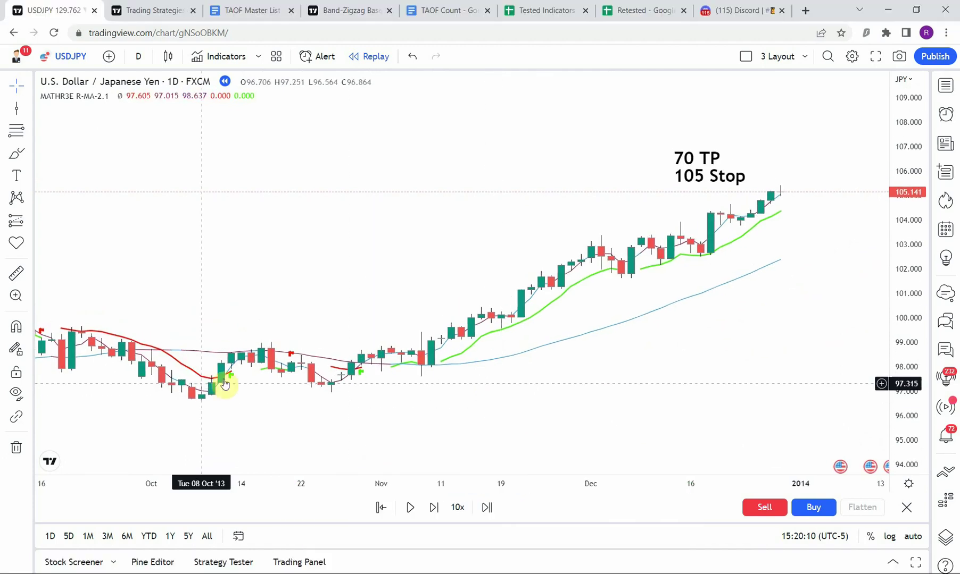
drag(471, 396, 480, 465)
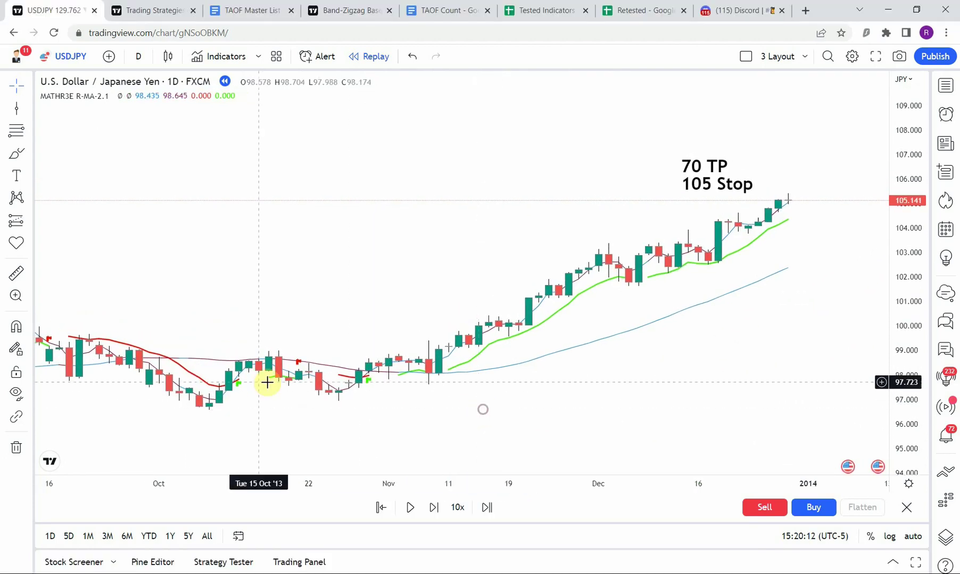
drag(542, 407, 532, 416)
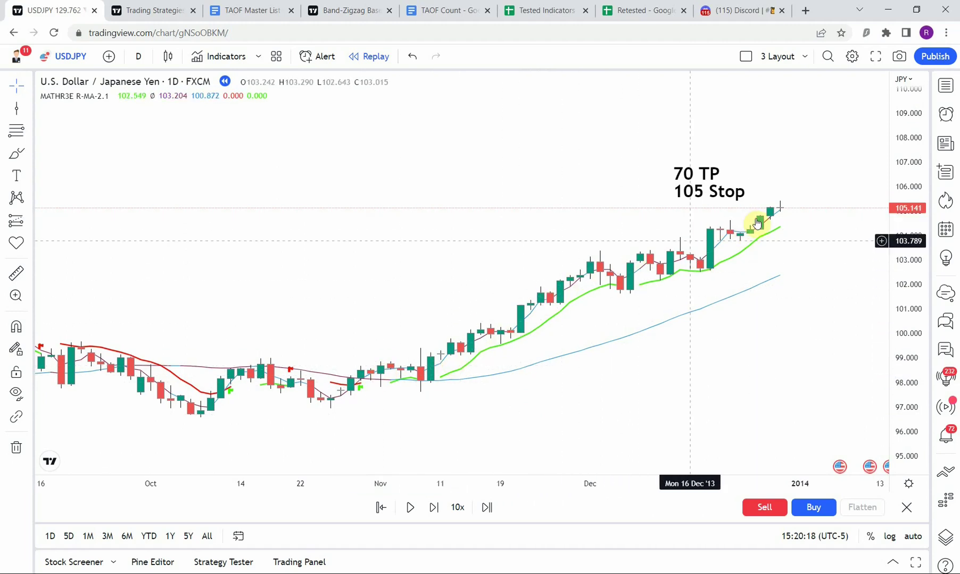
scroll(461, 444, up, 4)
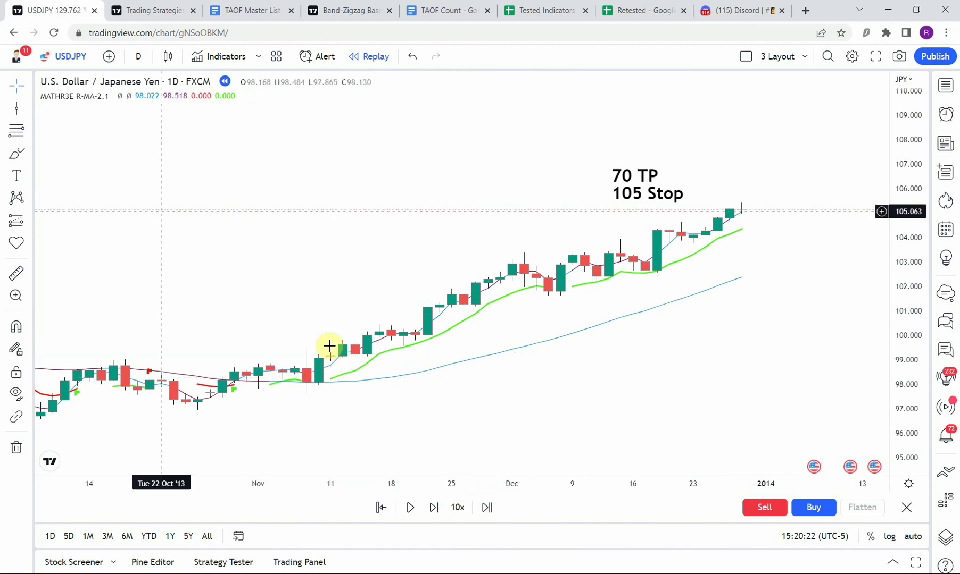
Step: Hide the R-MA II FAST plot in the MATHR3E R-MA-2.1 indicator's style settings
click(137, 96)
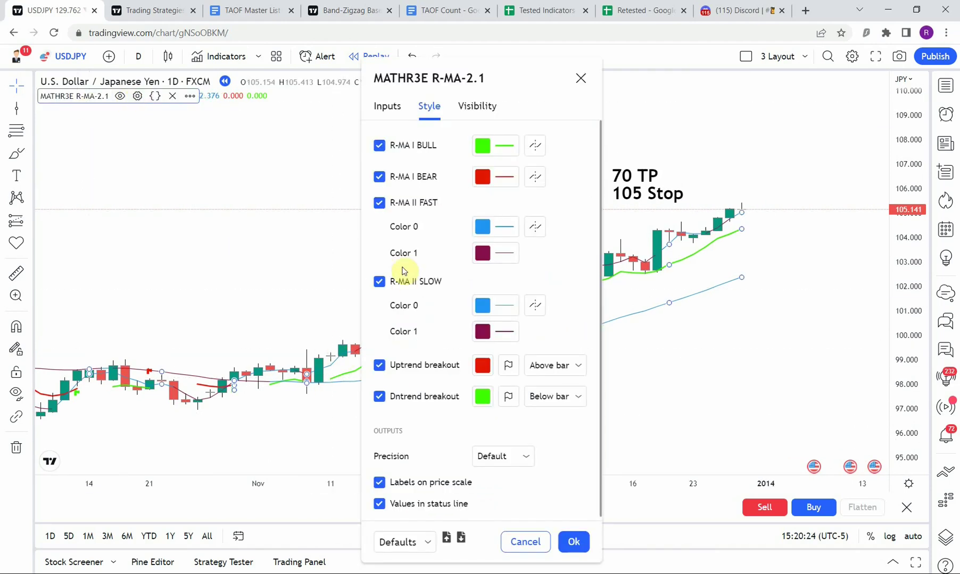
click(378, 203)
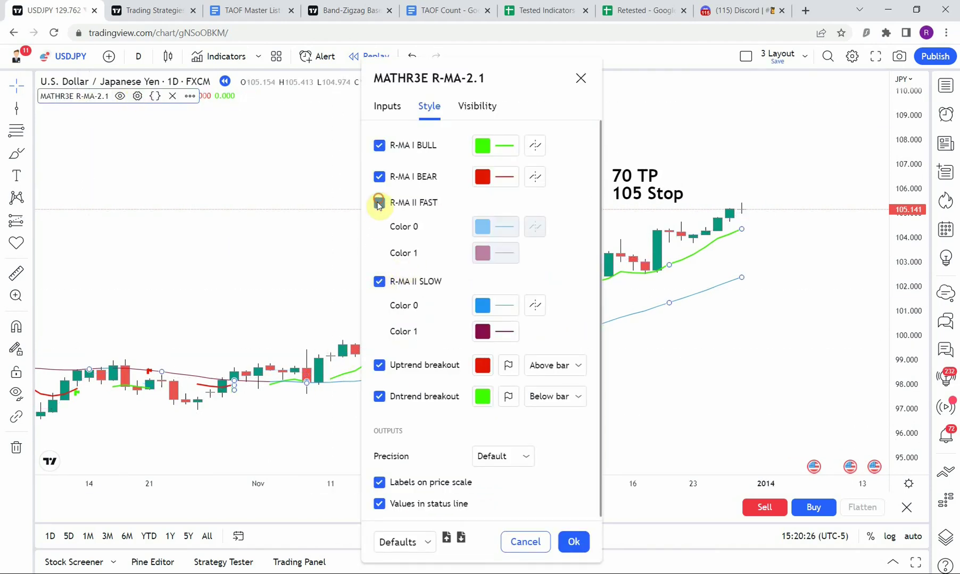
click(575, 542)
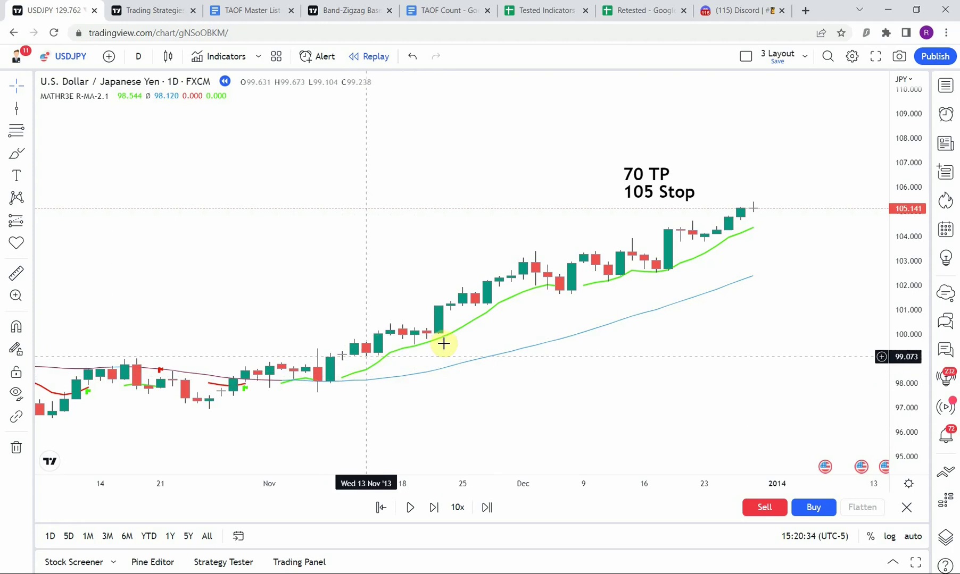
Step: Examine the price candles against the green and red R-MA lines and the slow average from September to December 2013
drag(646, 390, 655, 373)
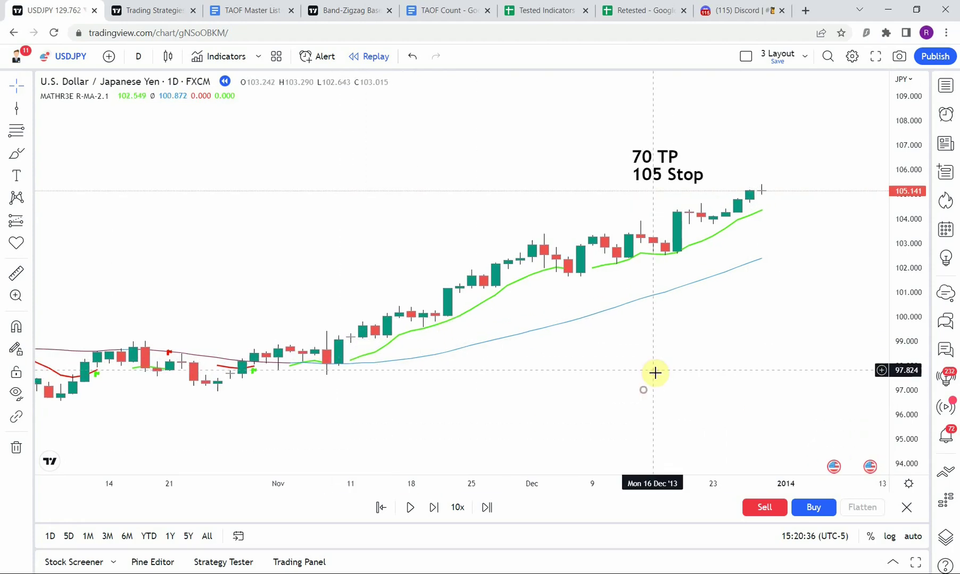
drag(904, 392, 904, 369)
mouse_move(682, 383)
mouse_down()
mouse_move(724, 377)
mouse_move(685, 377)
mouse_up()
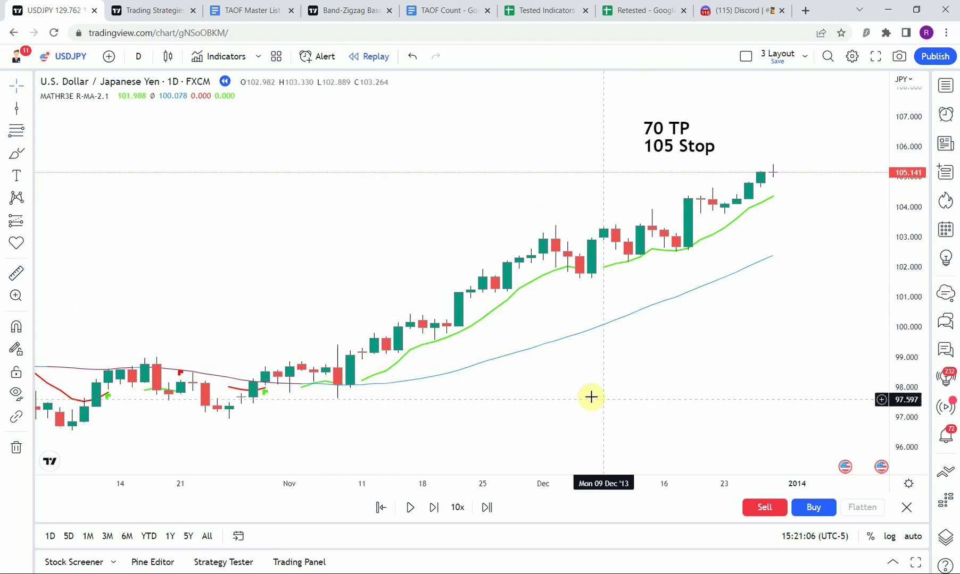
scroll(506, 402, left, 15)
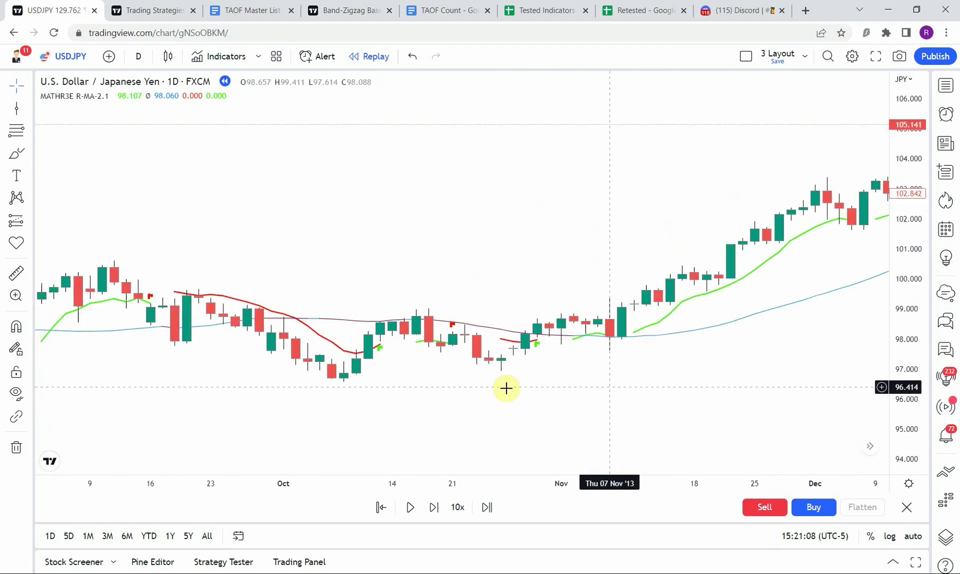
drag(439, 384, 221, 387)
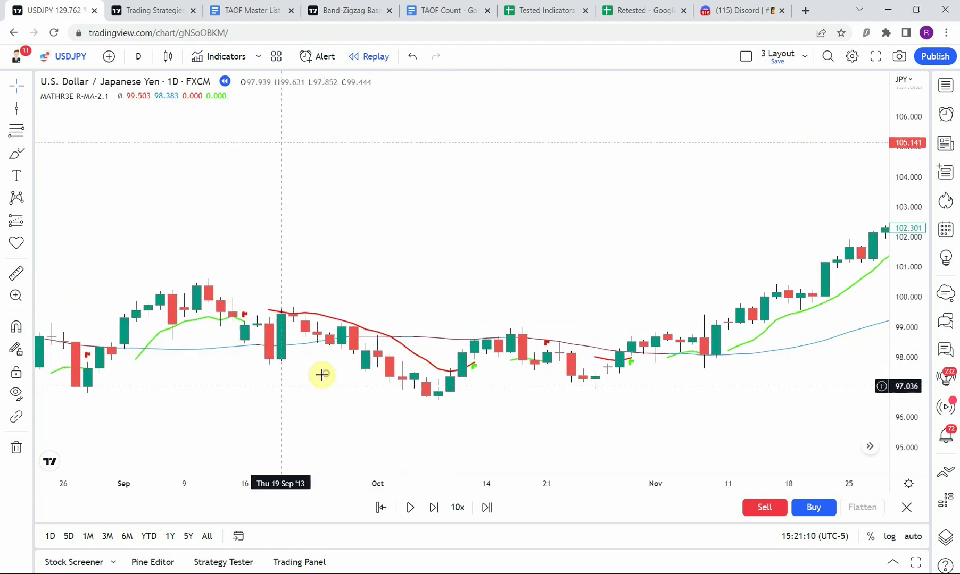
mouse_move(353, 396)
mouse_down()
mouse_move(366, 390)
mouse_move(368, 407)
mouse_up()
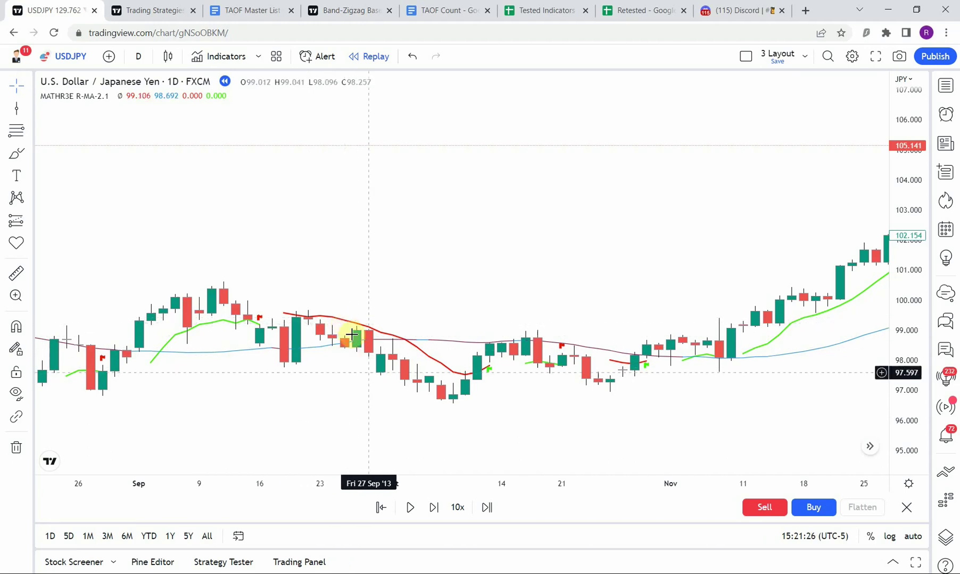
Step: Advance the USDJPY bar replay candle by candle into January 2014
key(shift+Right)
key(shift+Right)
key(shift+Right)
key(shift+Right)
key(shift+Right)
key(shift+Right)
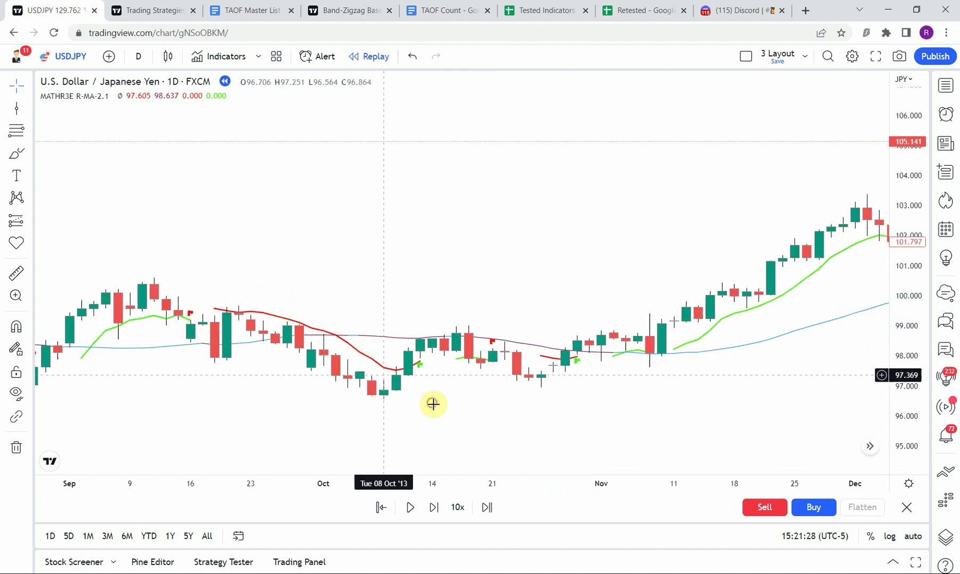
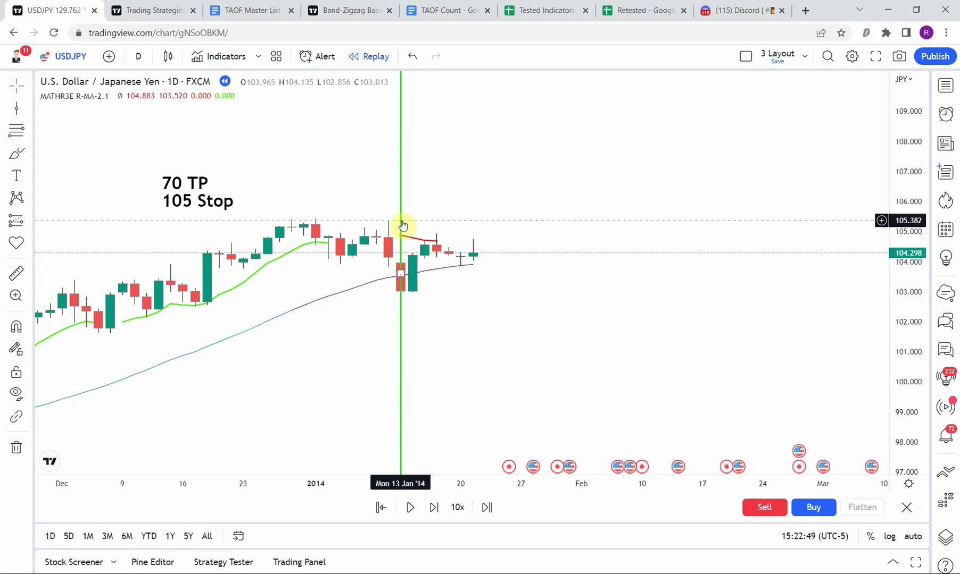
key(shift+Right)
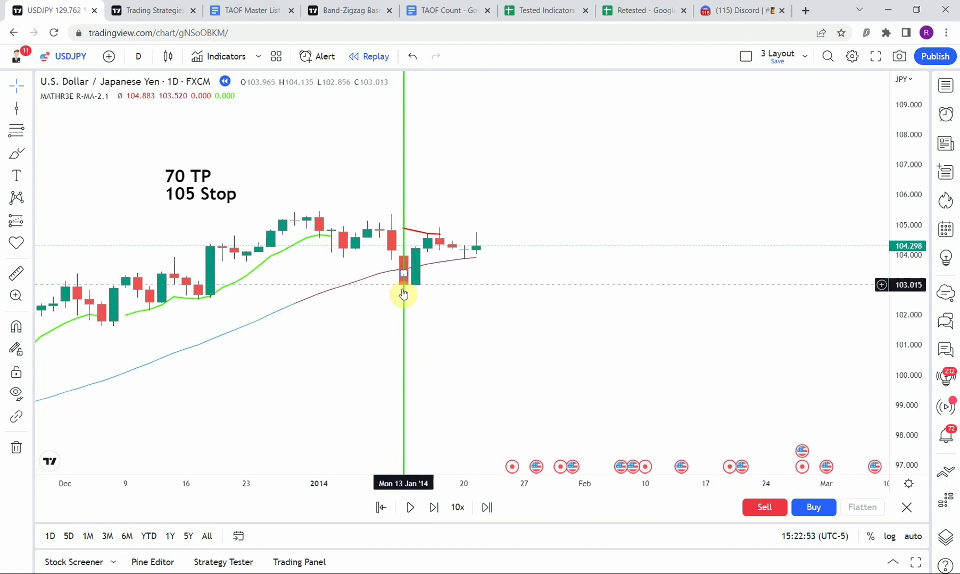
Step: Measure the price distance from the Mon 13 Jan '14 candle's close up to the red R-MA line
click(16, 273)
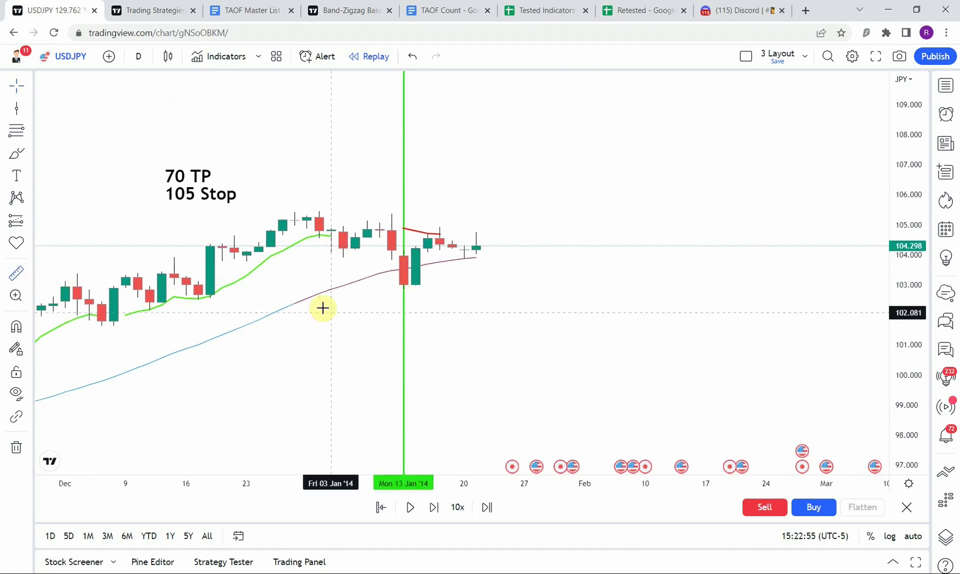
click(380, 282)
click(400, 244)
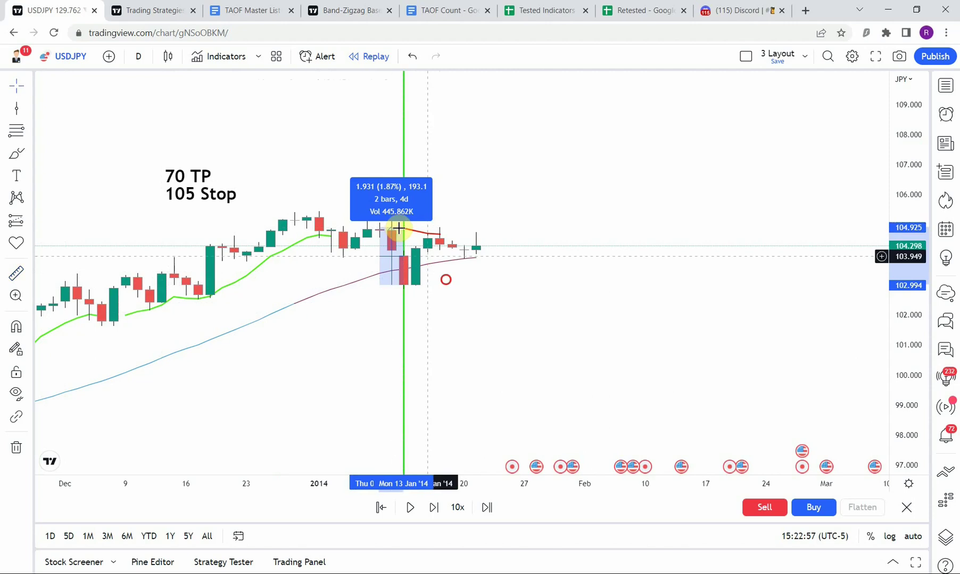
click(406, 324)
Step: Recolour the vertical line on Mon 13 Jan '14 to red
click(404, 324)
click(530, 90)
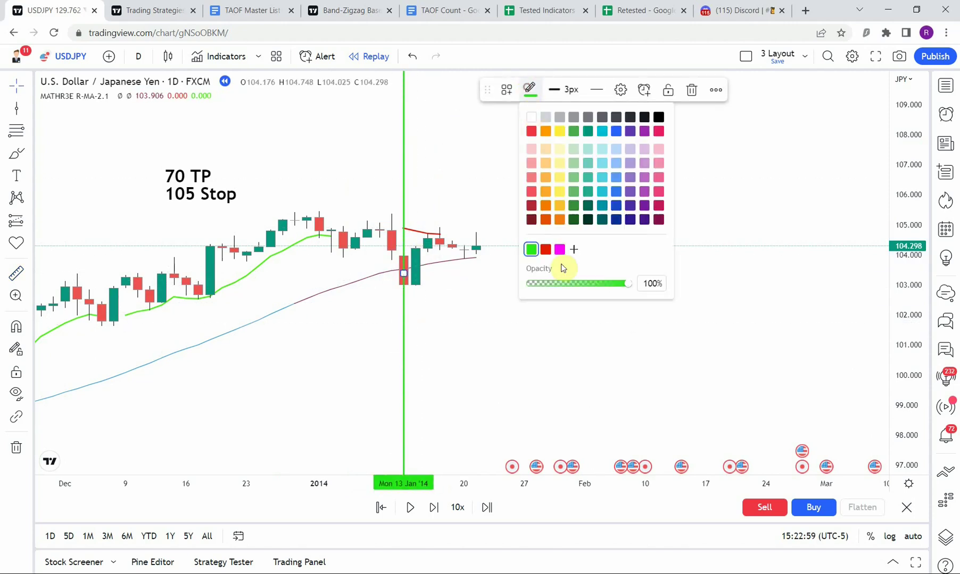
click(547, 250)
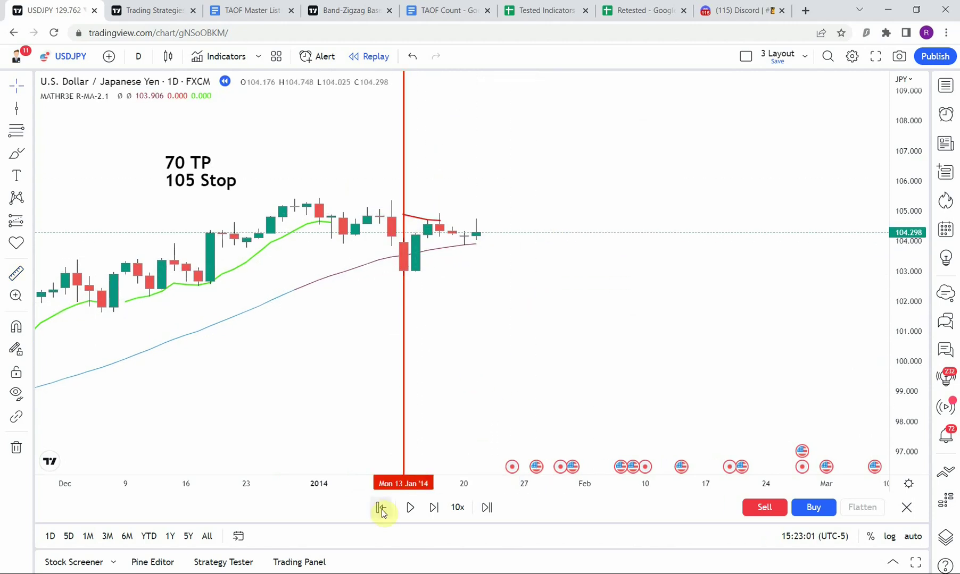
Step: Play the replay on to early February 2014, pause it, and mark Fri 24 Jan '14 with a vertical line
click(414, 509)
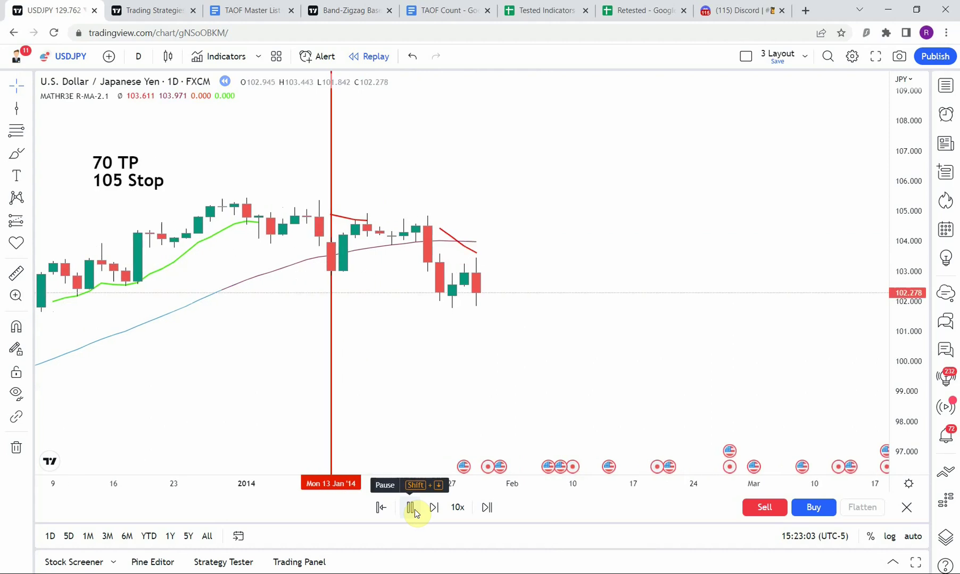
click(414, 509)
drag(433, 439, 439, 417)
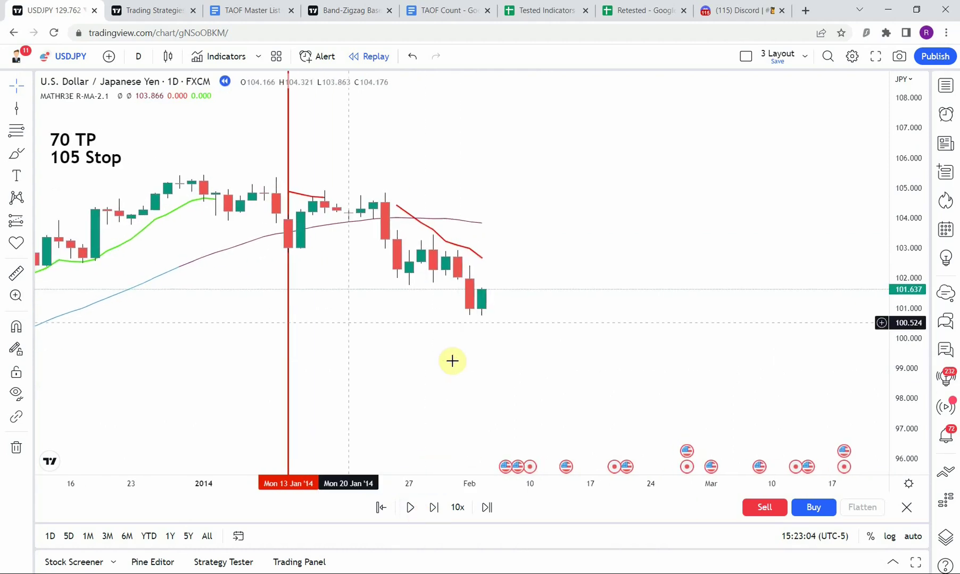
click(16, 108)
click(399, 308)
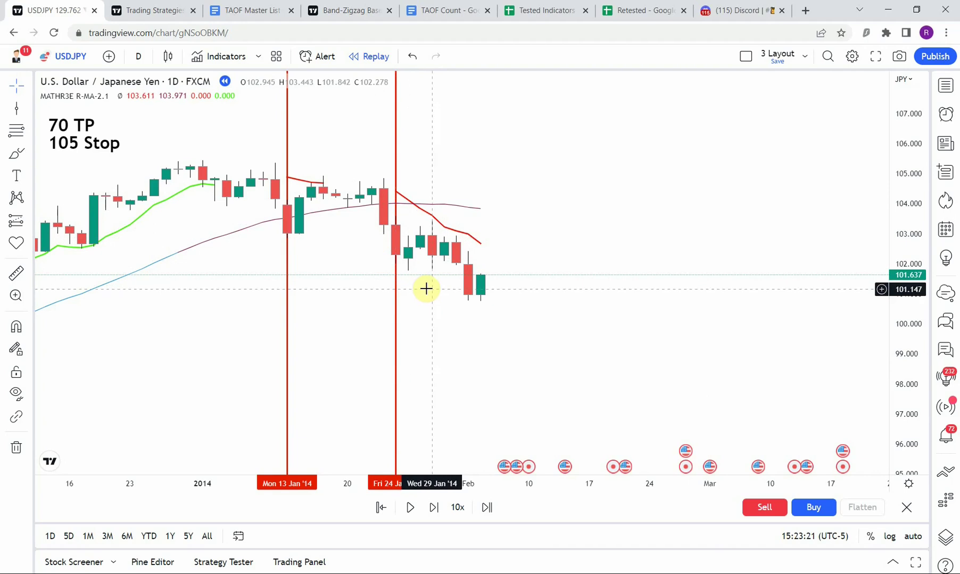
Step: Measure the price distance upward from the Fri 24 Jan '14 candle's close towards the red R-MA line
click(17, 274)
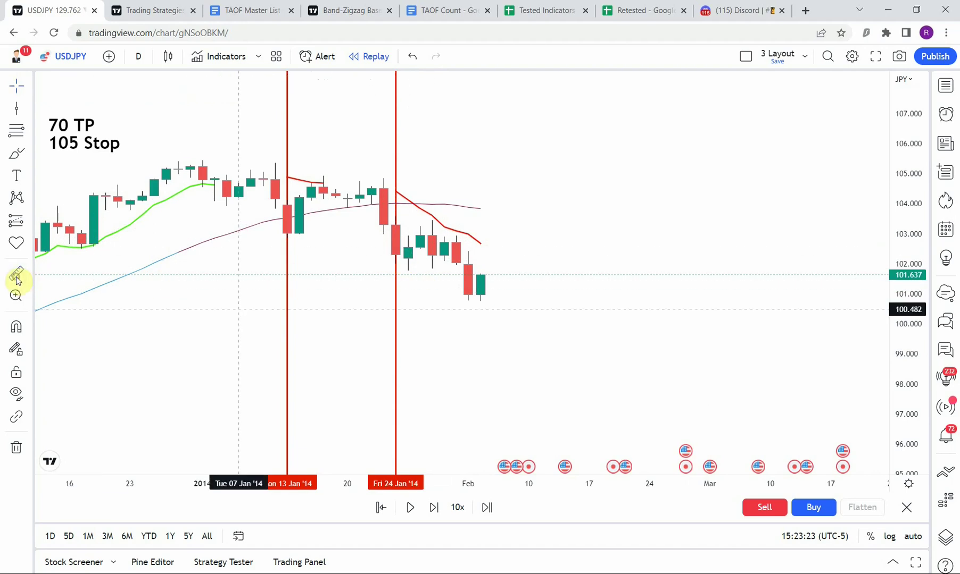
click(376, 254)
click(386, 218)
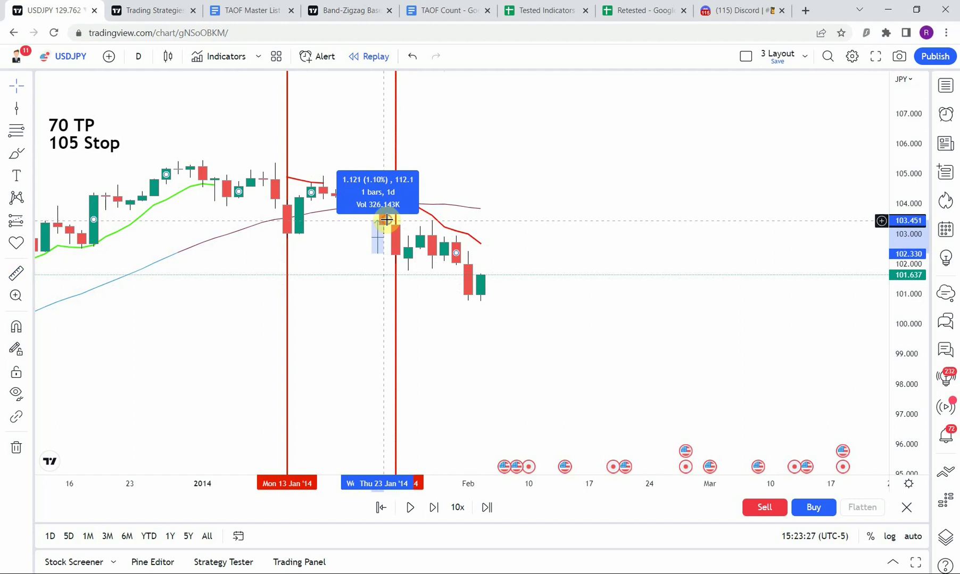
drag(385, 219, 388, 212)
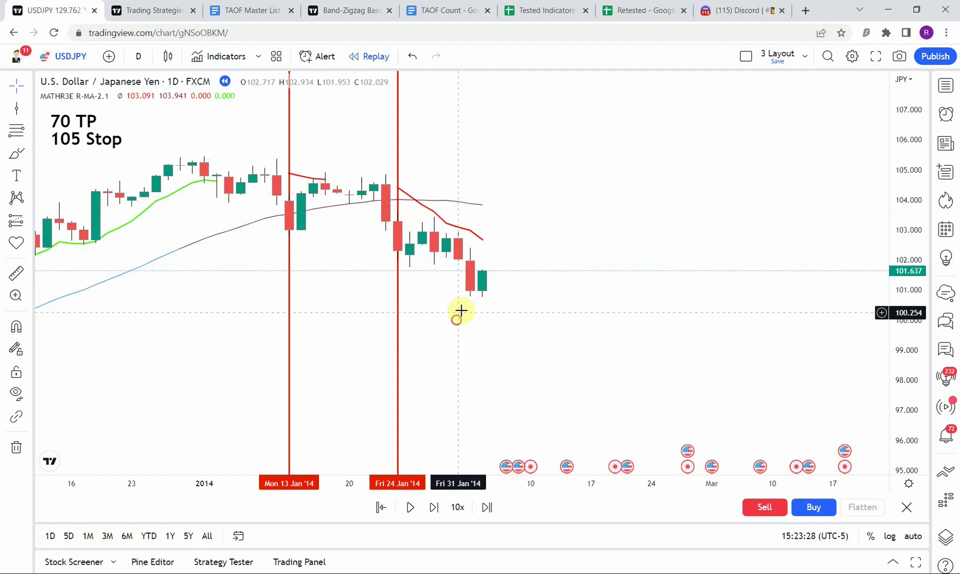
Step: Play the replay on to mid-March 2014 and pause it
click(400, 314)
click(529, 89)
click(448, 385)
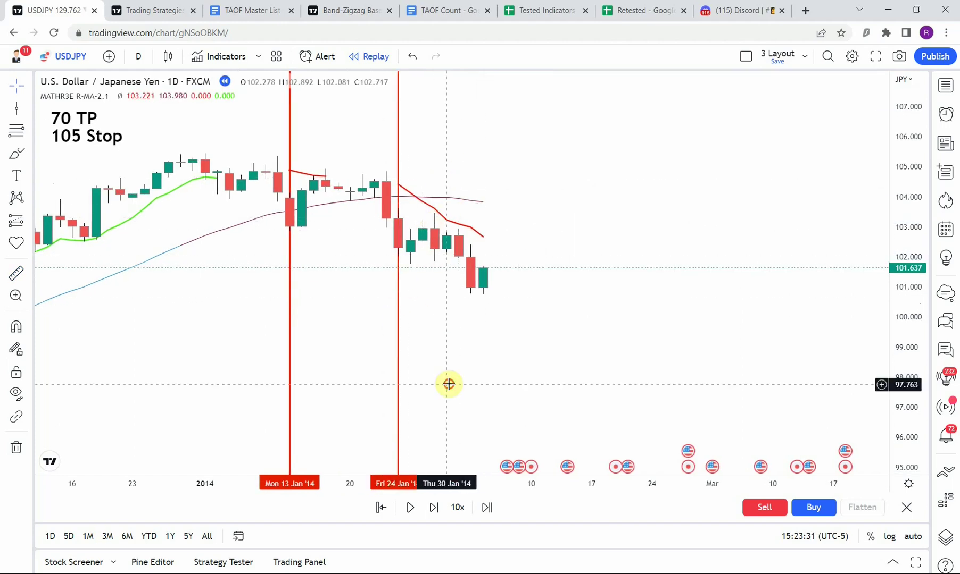
drag(449, 384, 442, 368)
click(407, 508)
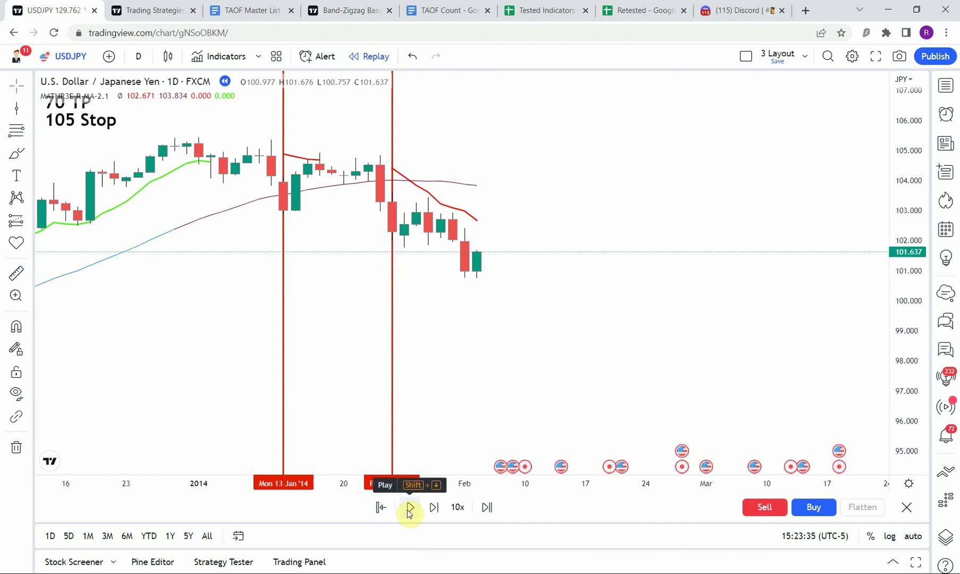
click(407, 509)
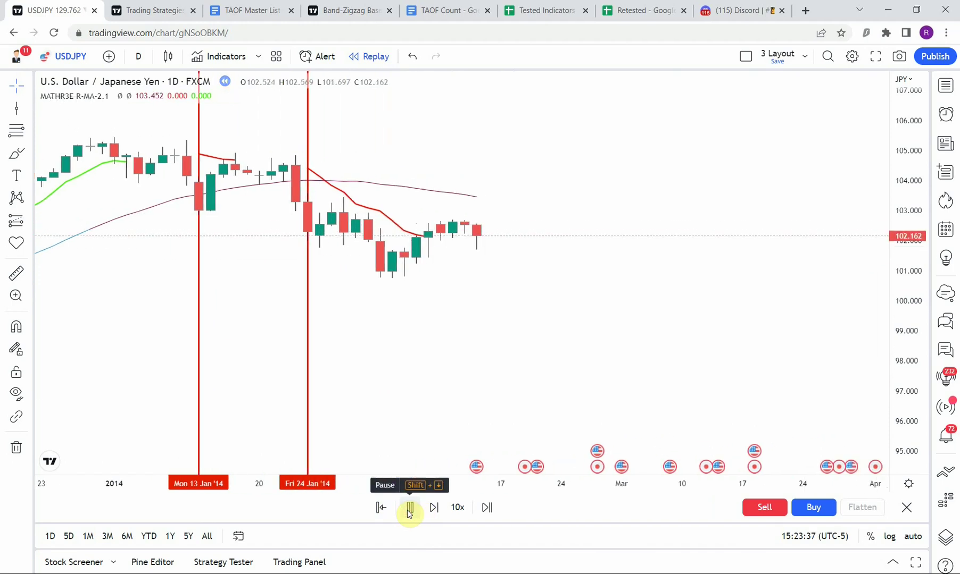
click(407, 509)
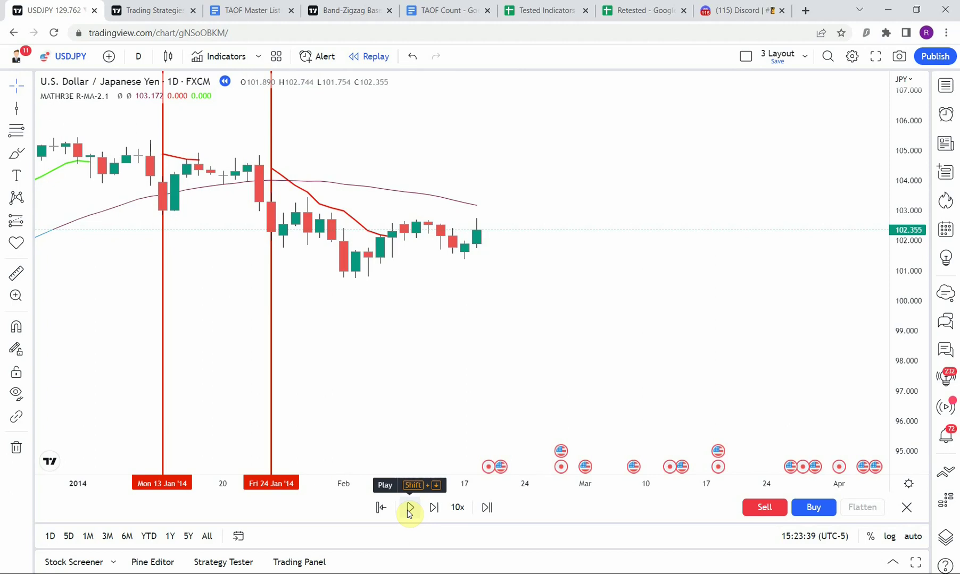
click(407, 510)
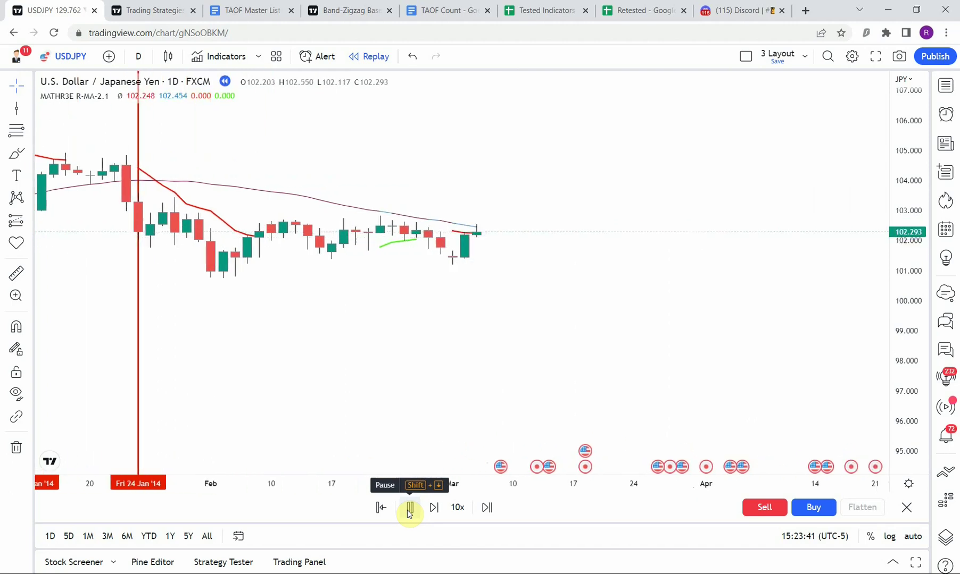
click(407, 509)
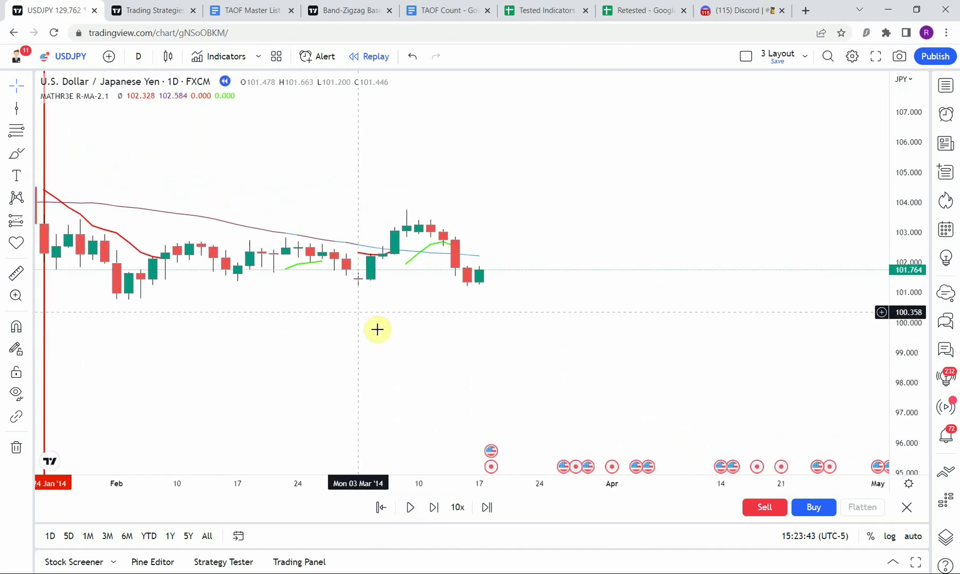
Step: Mark Mon 03 Mar '14 with a red vertical line
click(17, 108)
click(367, 318)
mouse_move(367, 319)
mouse_down()
mouse_move(372, 338)
mouse_move(365, 269)
mouse_up()
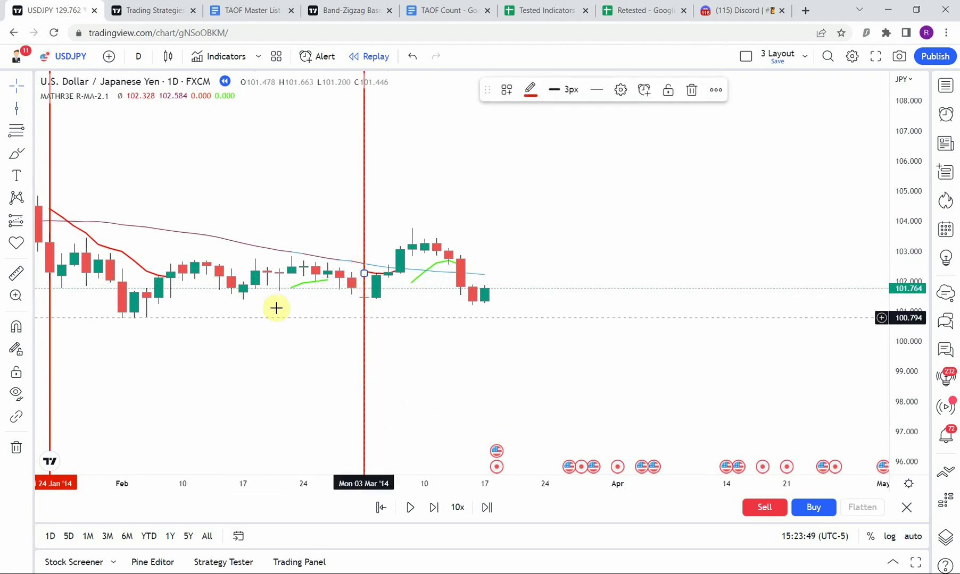
click(368, 353)
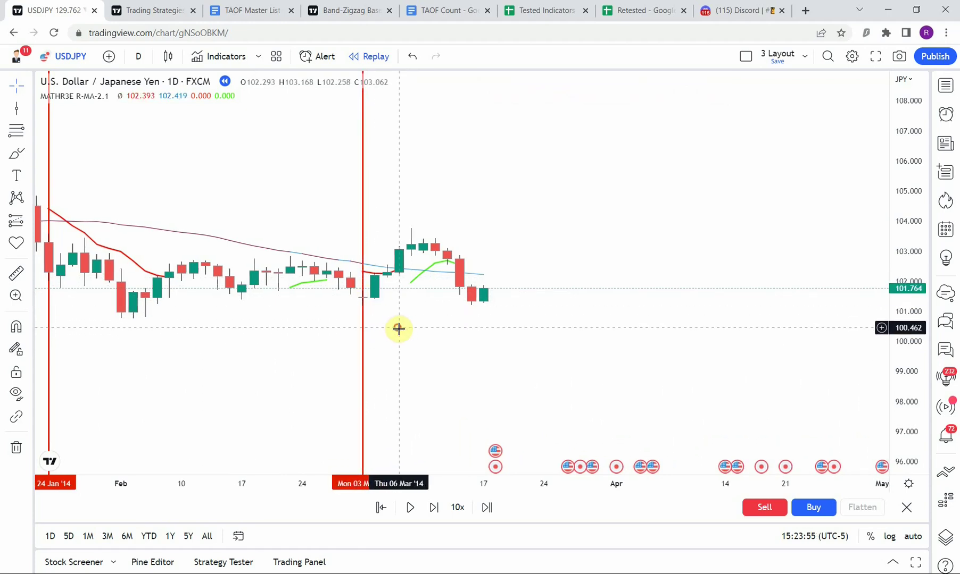
Step: Advance the replay to mid-April 2014 and mark Fri 07 Mar '14 with a red vertical line
scroll(402, 330, down, 3)
scroll(388, 354, up, 2)
scroll(452, 341, right, 1)
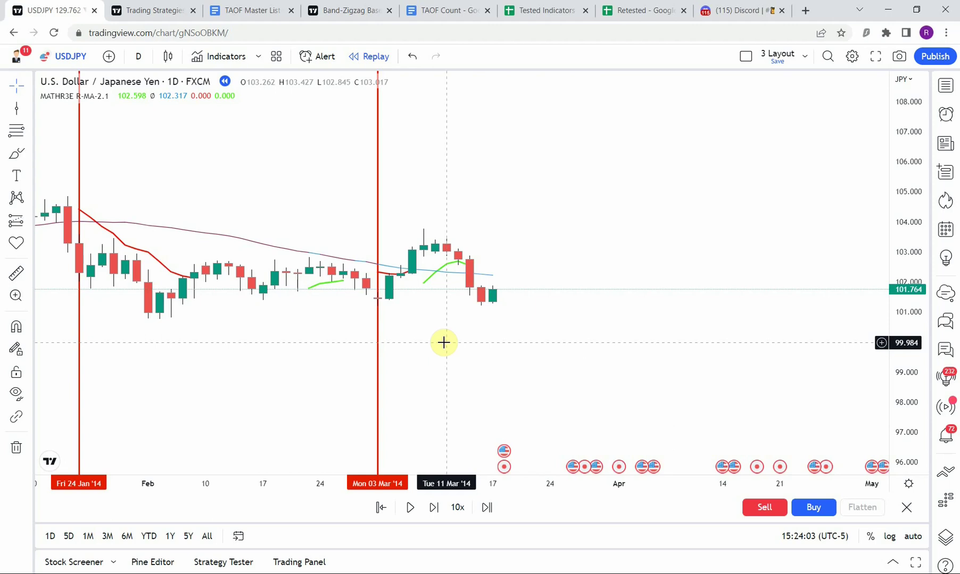
click(433, 508)
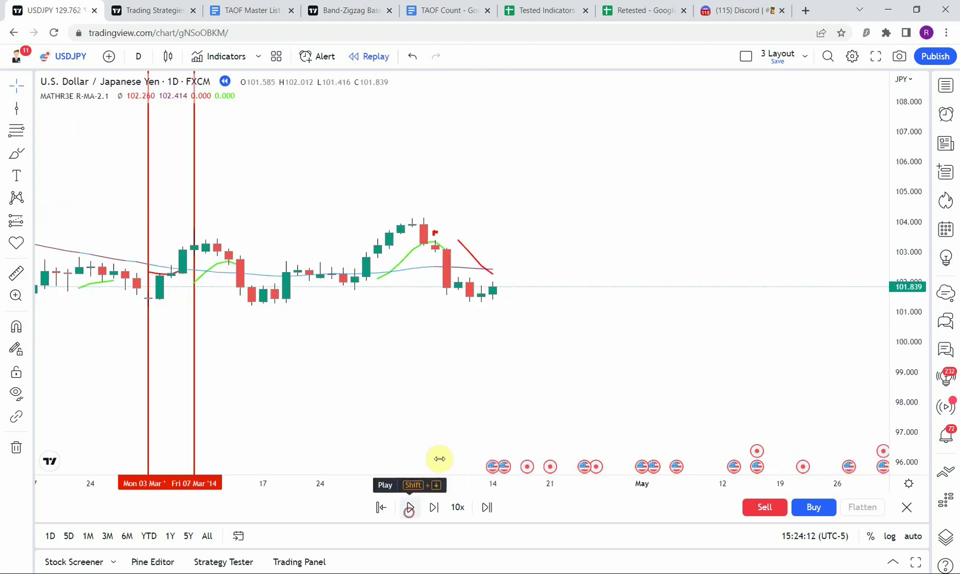
Step: Play the replay on to late May 2014, marking Mon 31 Mar in green and Wed 09 Apr and Mon 05 May '14 in red
click(17, 85)
click(410, 507)
shift+click(341, 311)
click(375, 300)
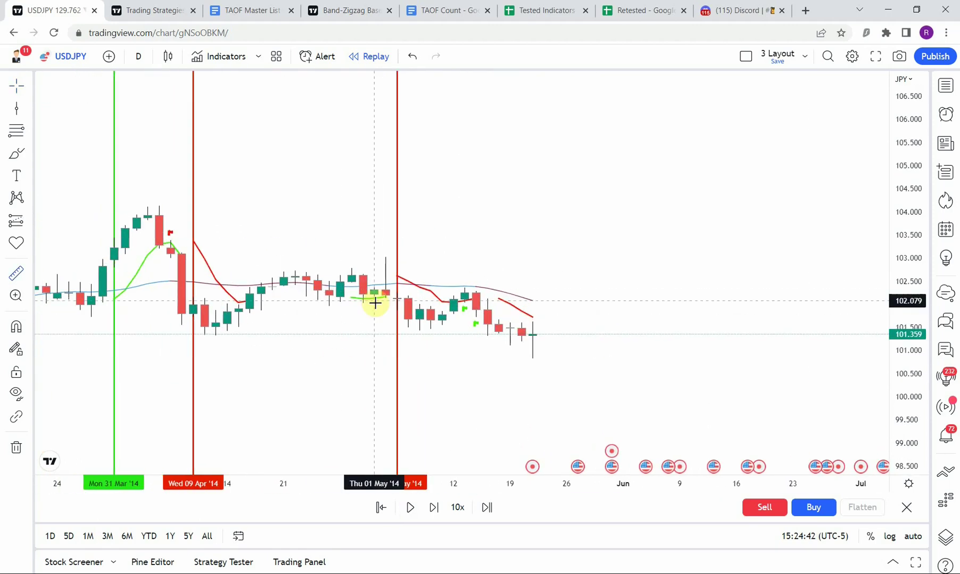
Step: Play the replay on to early August 2014, marking Fri 16 May, Tue 03 Jun and Thu 19 Jun '14 with vertical lines
click(394, 379)
click(285, 371)
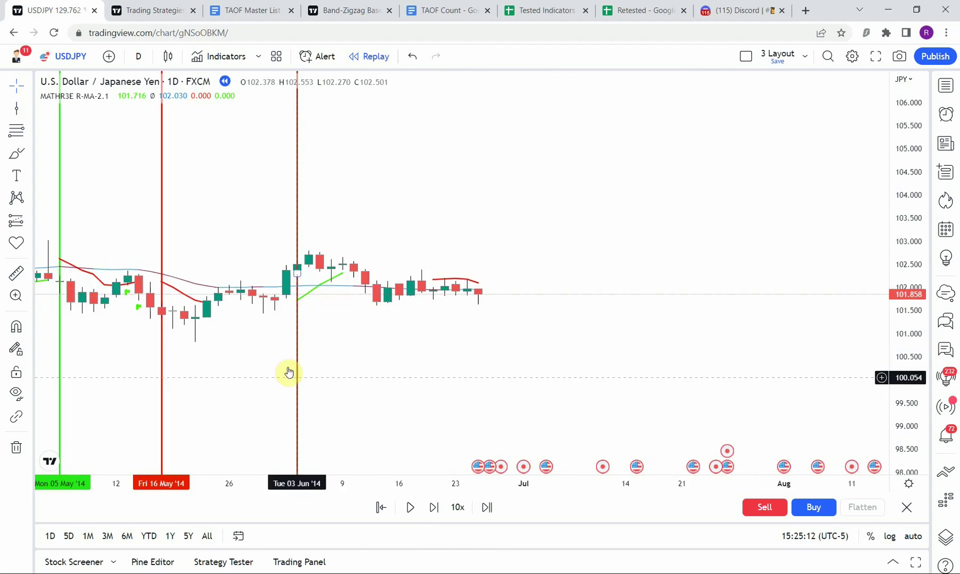
click(410, 508)
click(331, 313)
shift+click(312, 322)
click(287, 265)
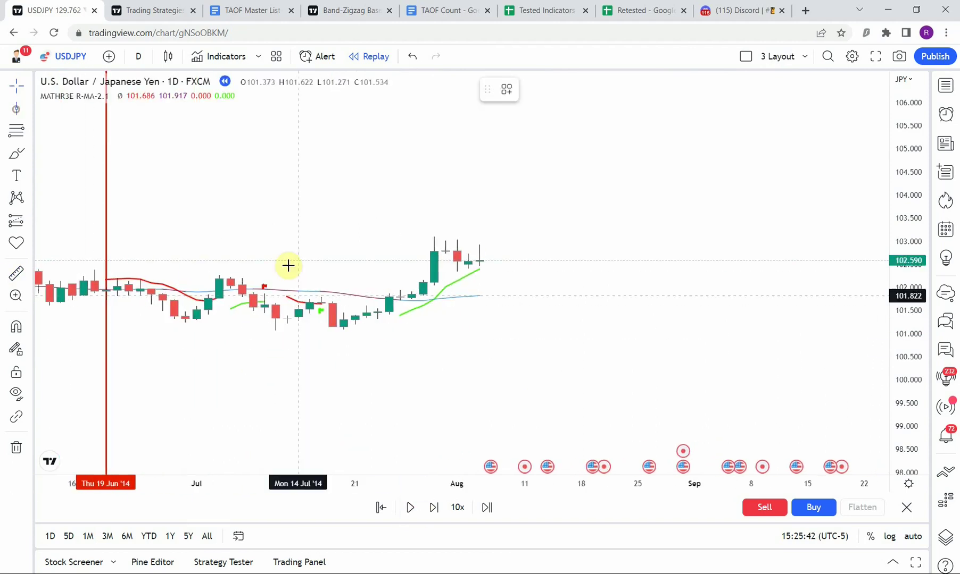
Step: Play the replay on to early November 2014, marking 19 Aug, 1 Sep, 29 Sep, 13 Oct and 24 Oct '14 with vertical lines
click(501, 364)
click(585, 266)
click(441, 272)
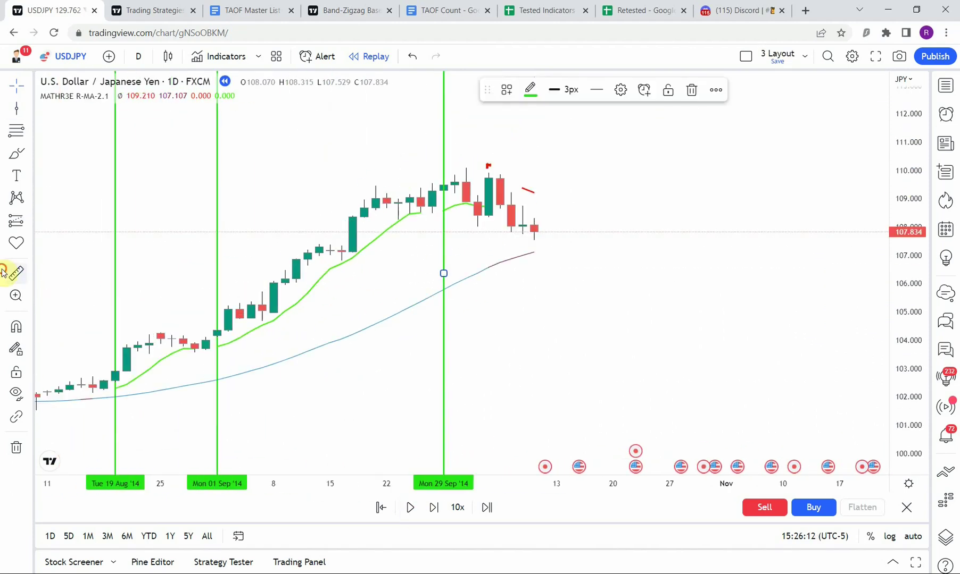
click(557, 343)
click(415, 249)
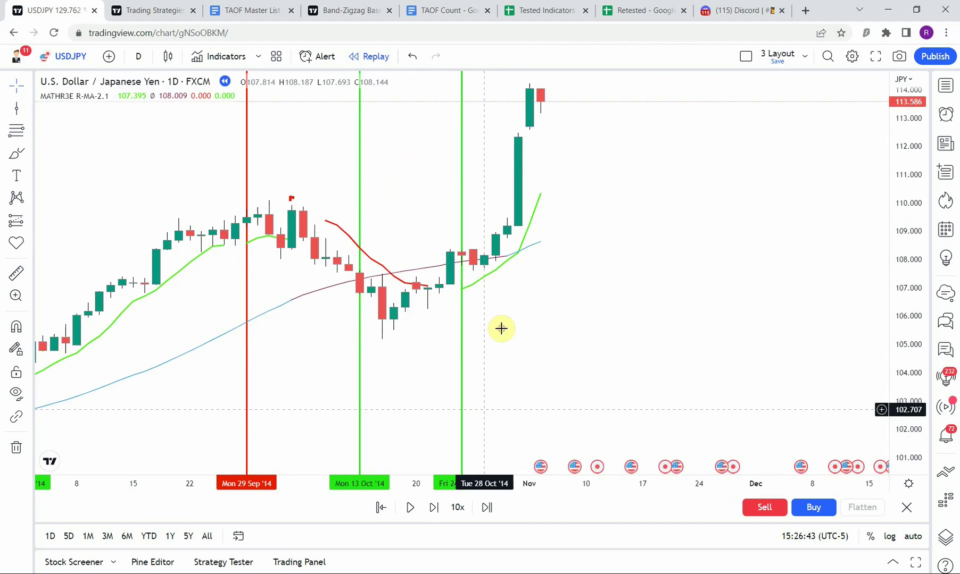
Step: Play the replay on to mid-January 2015, marking Mon 01 Dec '14 in green and Wed 24 Dec '14 in red
click(253, 250)
click(454, 250)
scroll(693, 330, down, 1)
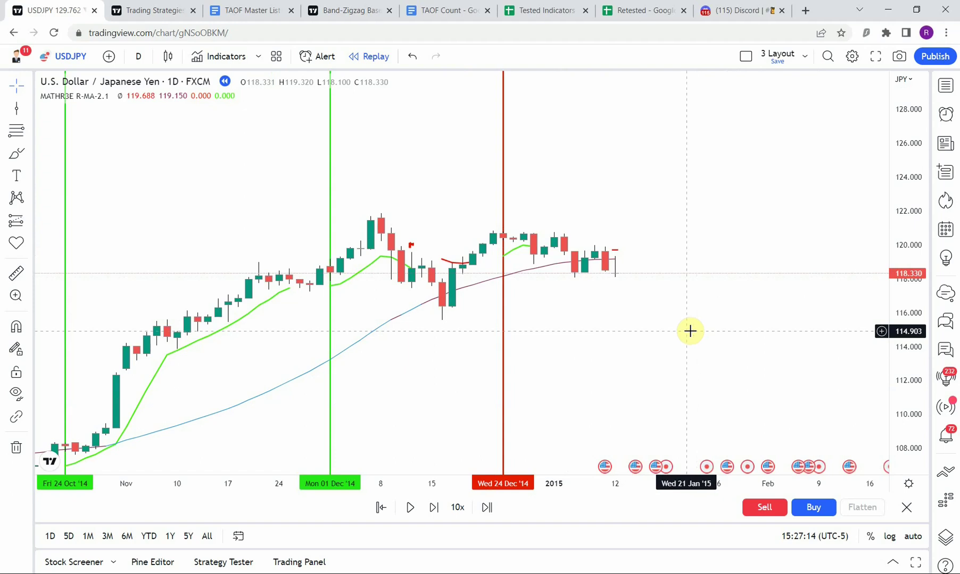
drag(587, 369, 584, 357)
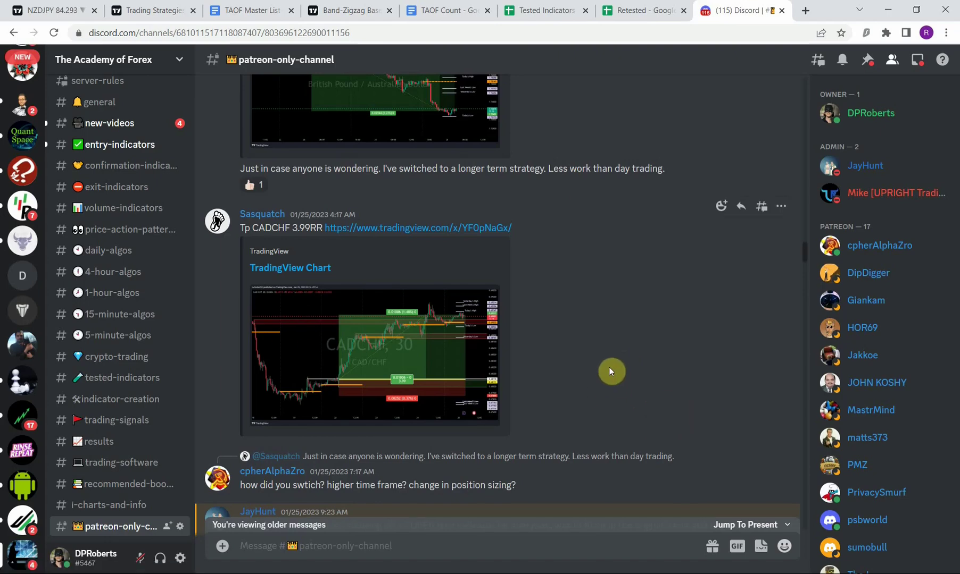
Step: Browse the channel list of The Academy of Forex server on Discord
scroll(608, 368, up, 2)
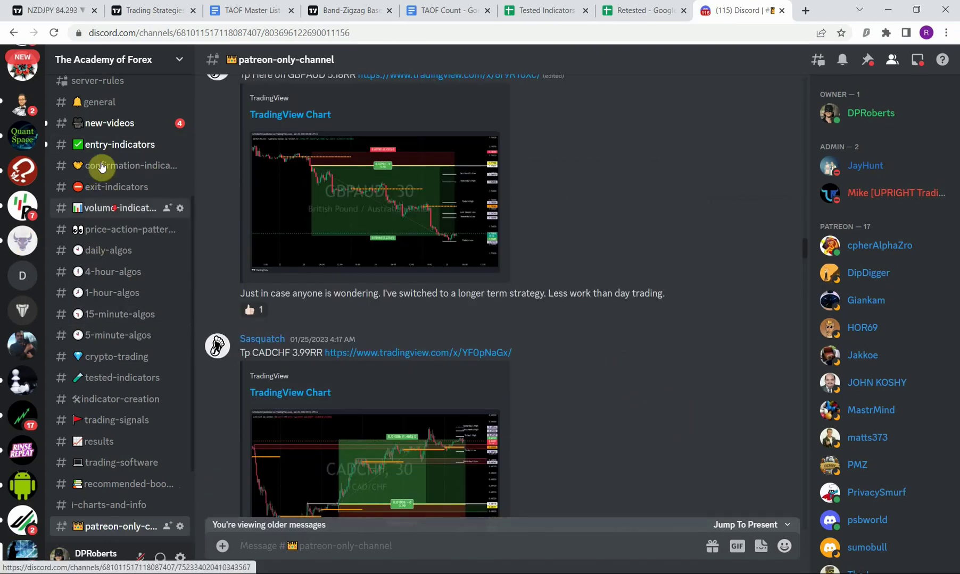
scroll(102, 167, down, 2)
scroll(111, 242, up, 6)
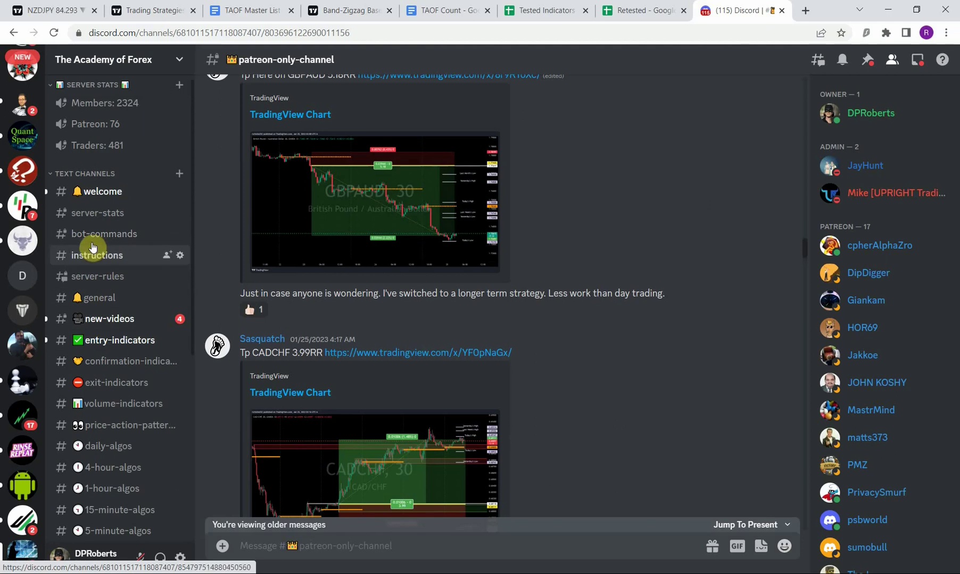
scroll(90, 298, down, 4)
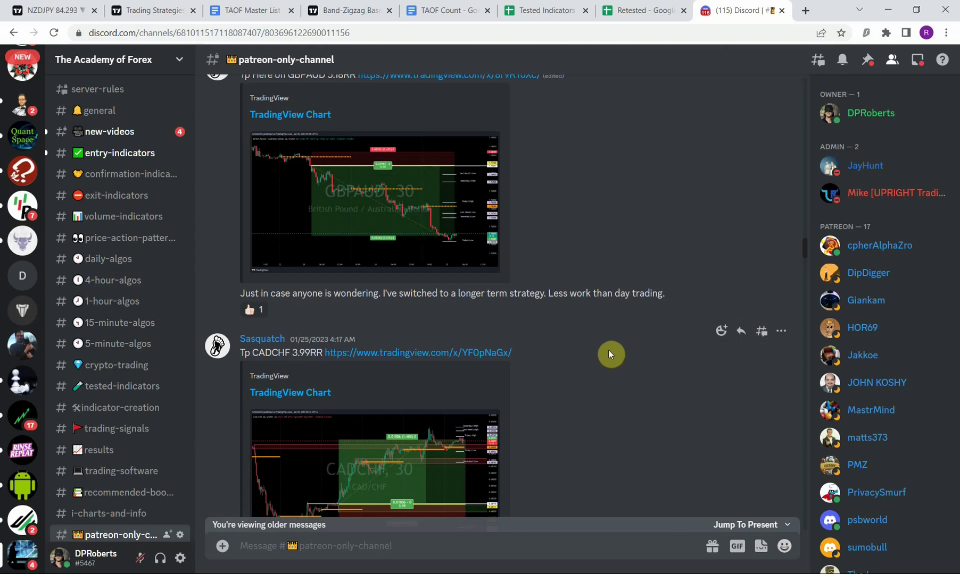
Step: Enlarge the GBPAUD 5.18RR chart posted in the patreon-only channel and close it again
scroll(599, 362, up, 2)
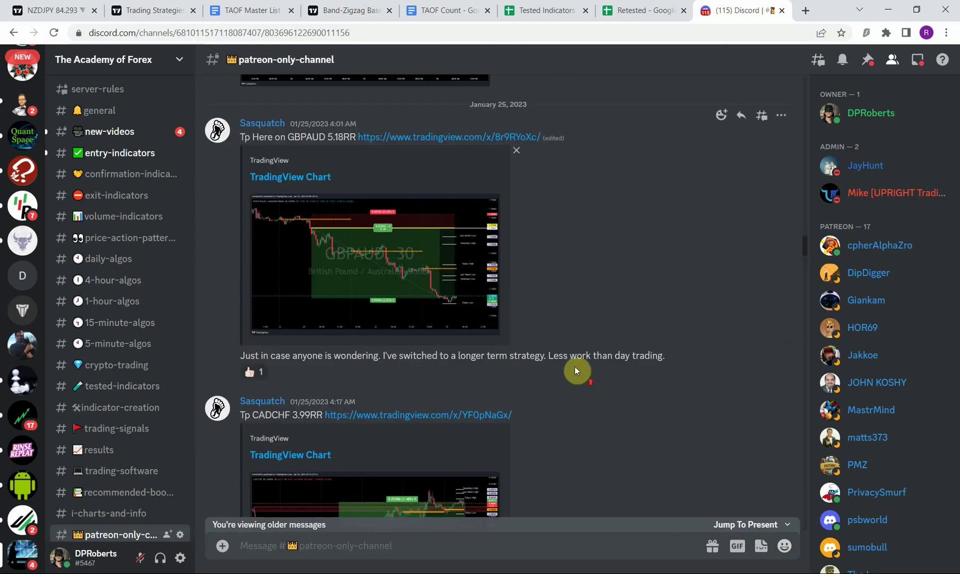
click(343, 249)
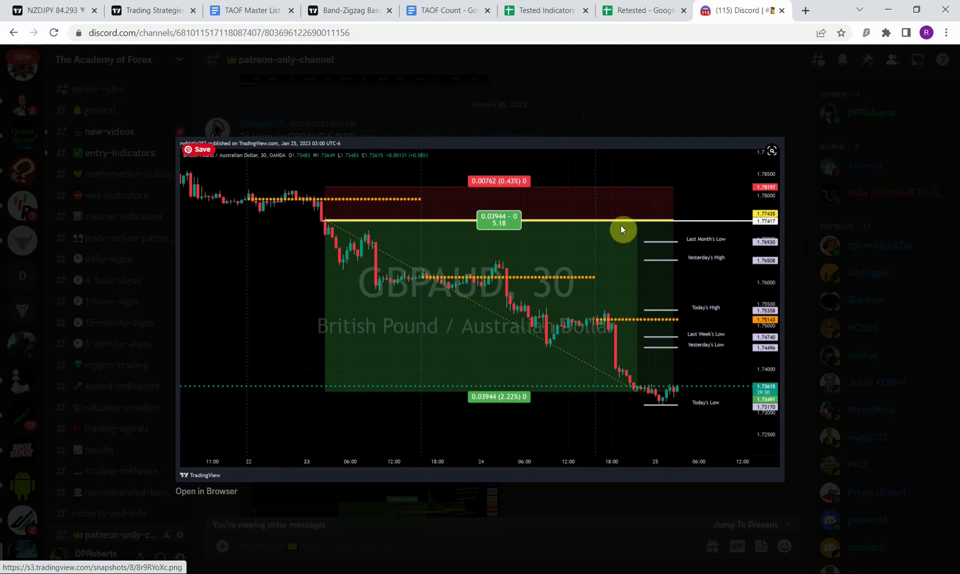
key(Escape)
Step: View the posted CADCHF 3.99RR chart at full size and return to the channel
scroll(476, 381, down, 3)
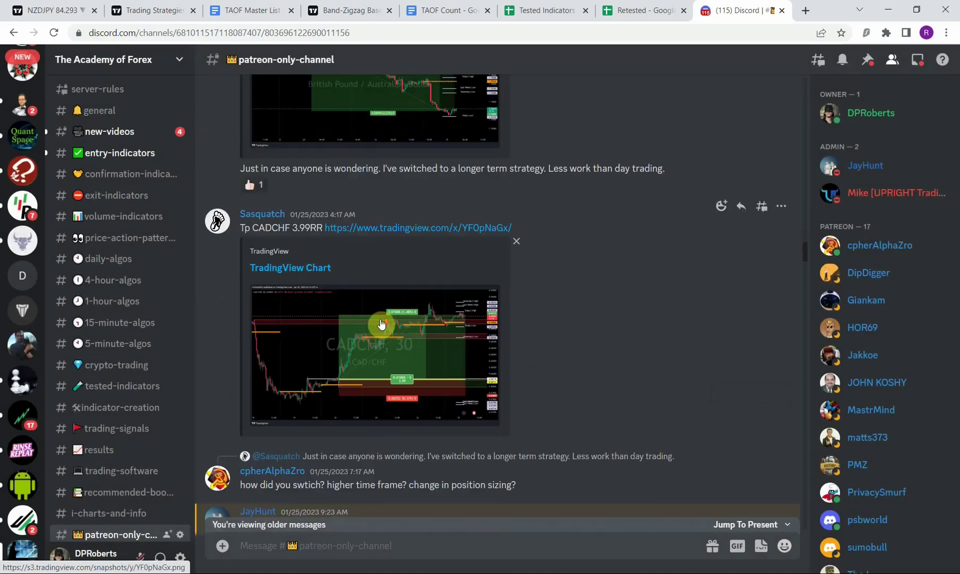
click(371, 358)
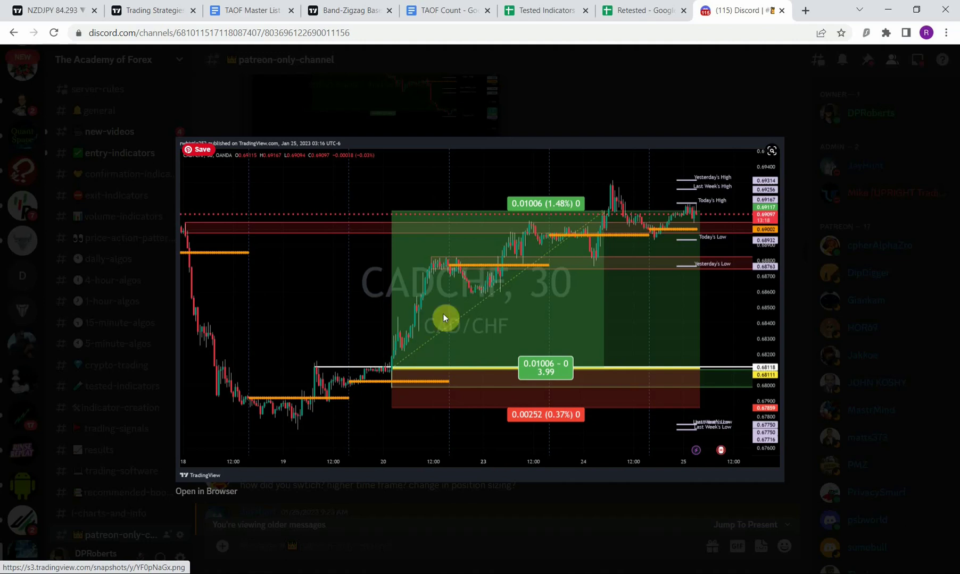
click(604, 108)
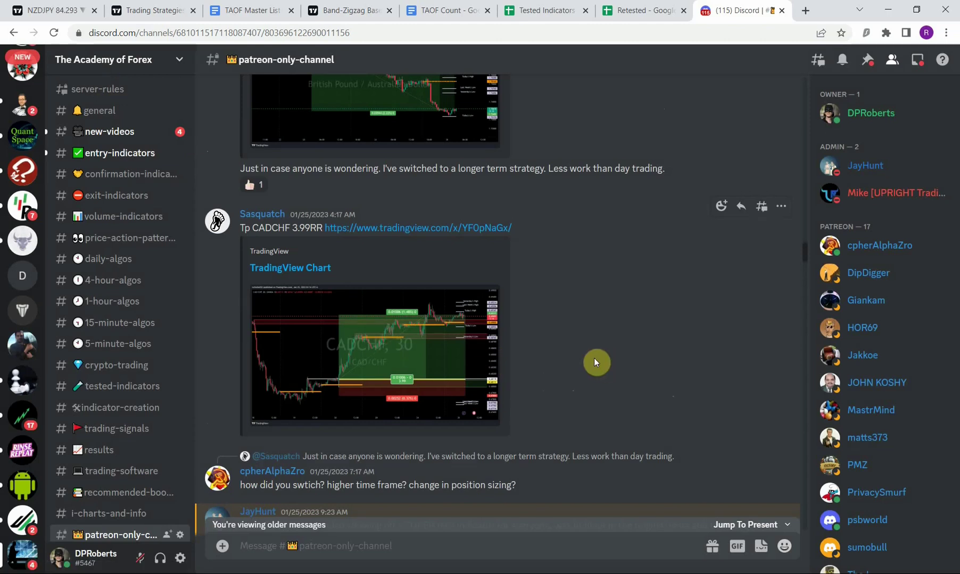
Step: Look through the 25 January 2023 trade posts that follow the CADCHF 3.99RR chart
scroll(594, 359, down, 3)
scroll(594, 359, up, 3)
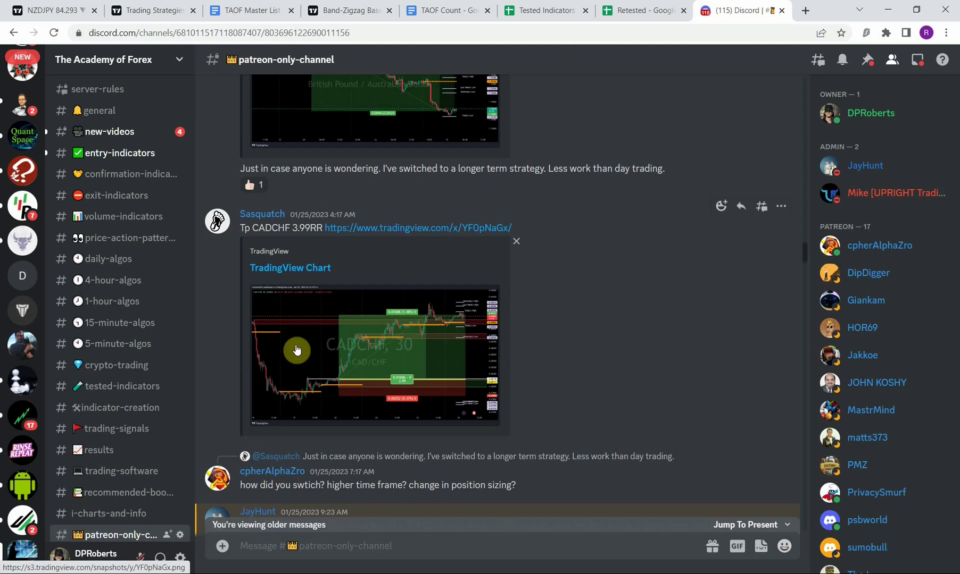
scroll(616, 352, down, 4)
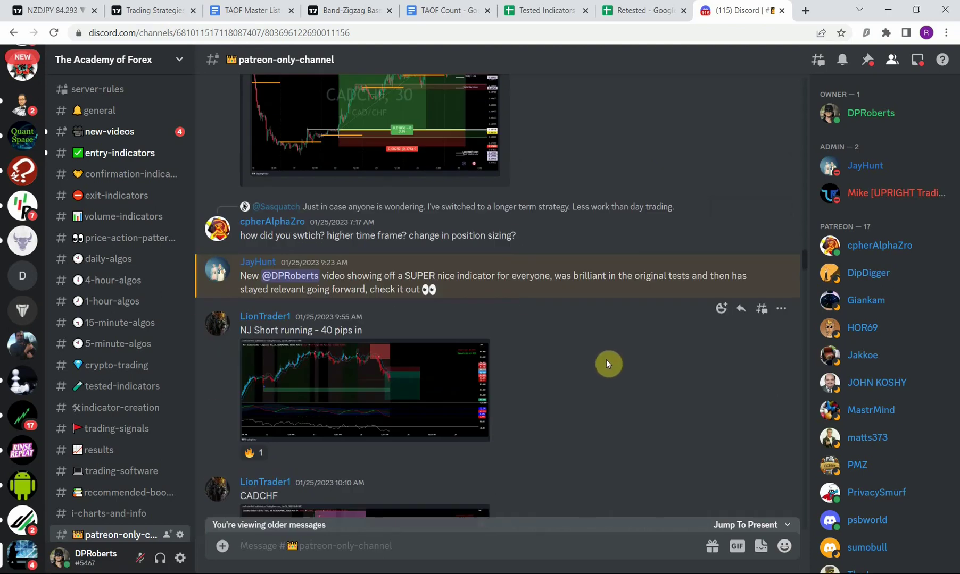
scroll(610, 372, down, 4)
scroll(612, 378, up, 2)
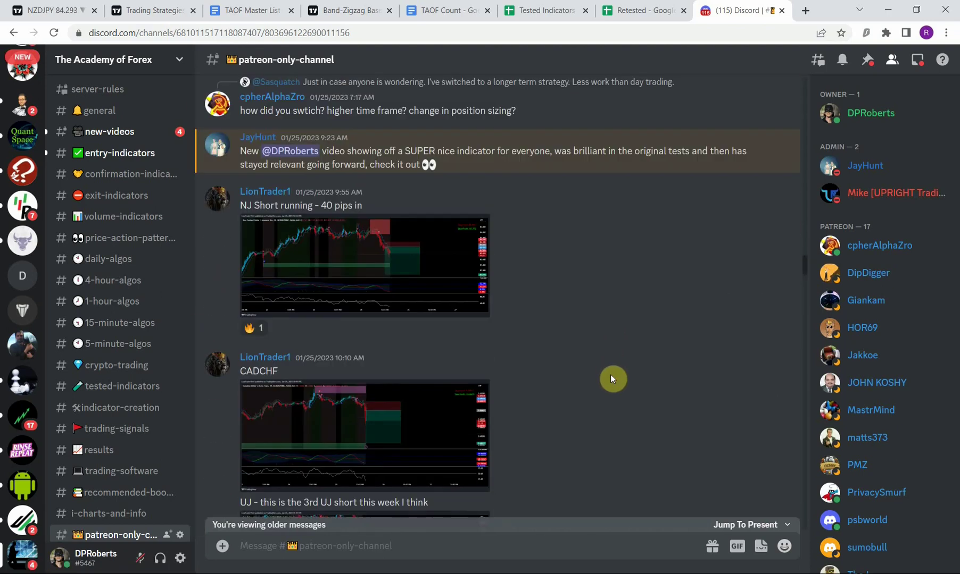
scroll(610, 379, down, 2)
scroll(575, 377, down, 2)
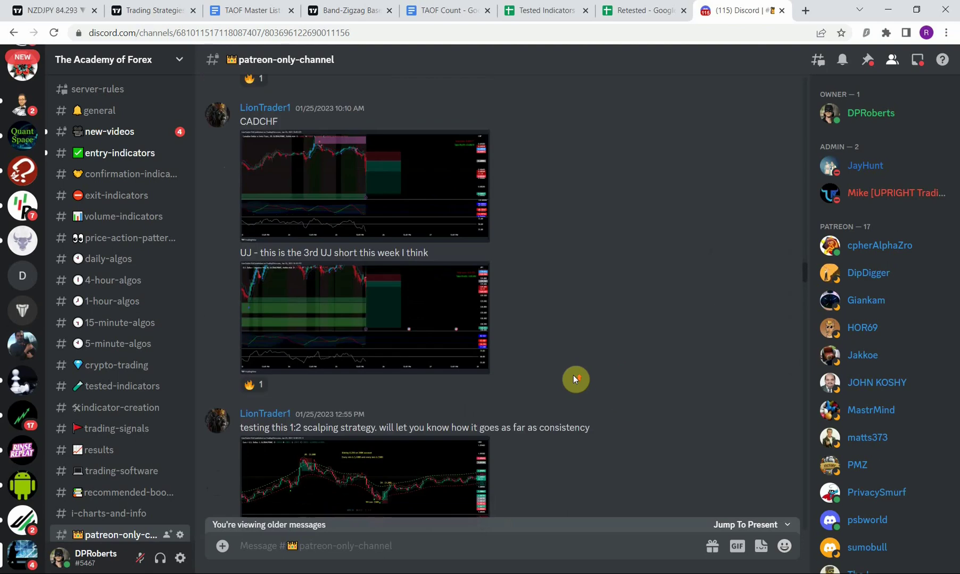
scroll(573, 376, up, 4)
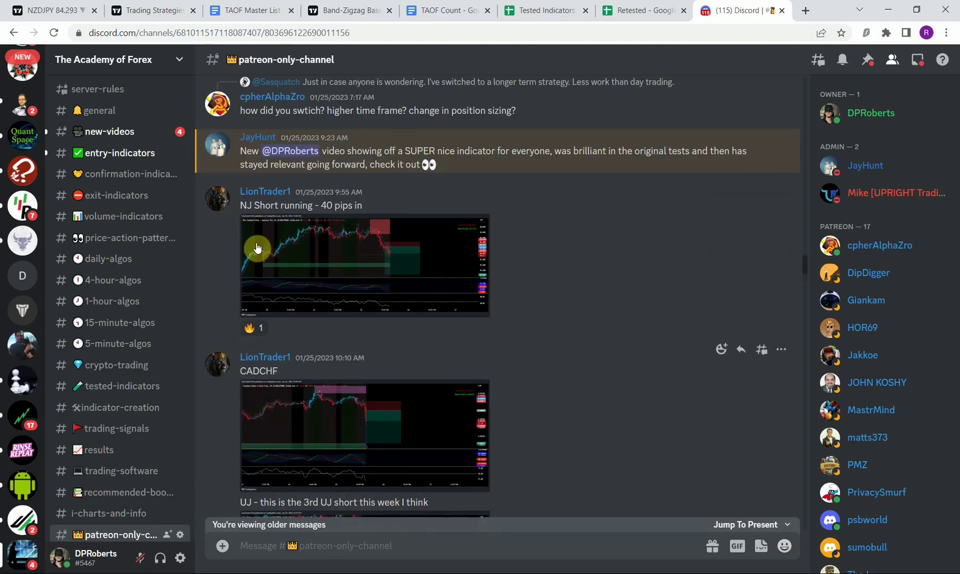
scroll(562, 388, down, 2)
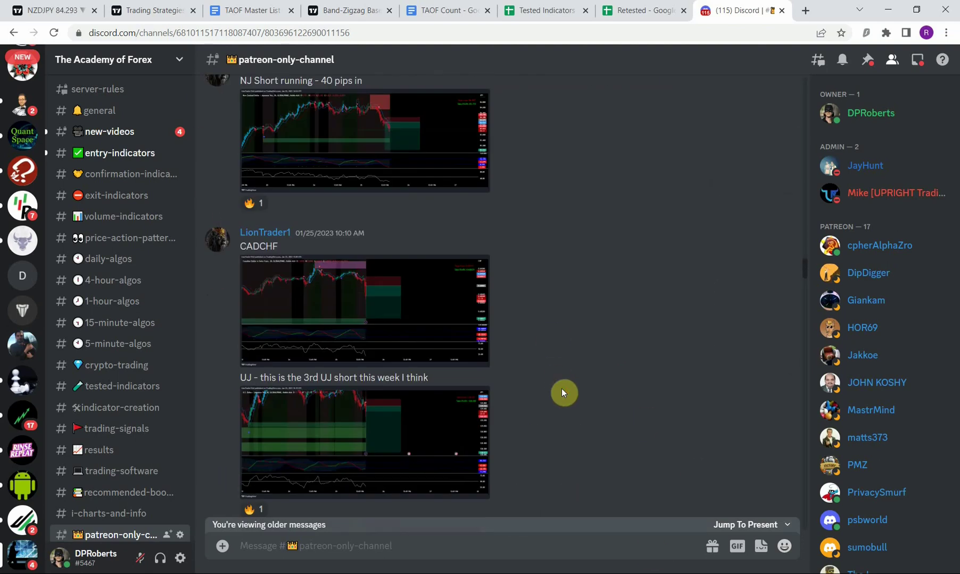
scroll(548, 392, up, 5)
Step: Enlarge the chart in the "NJ Short running - 40 pips in" post and close it again
scroll(346, 367, down, 2)
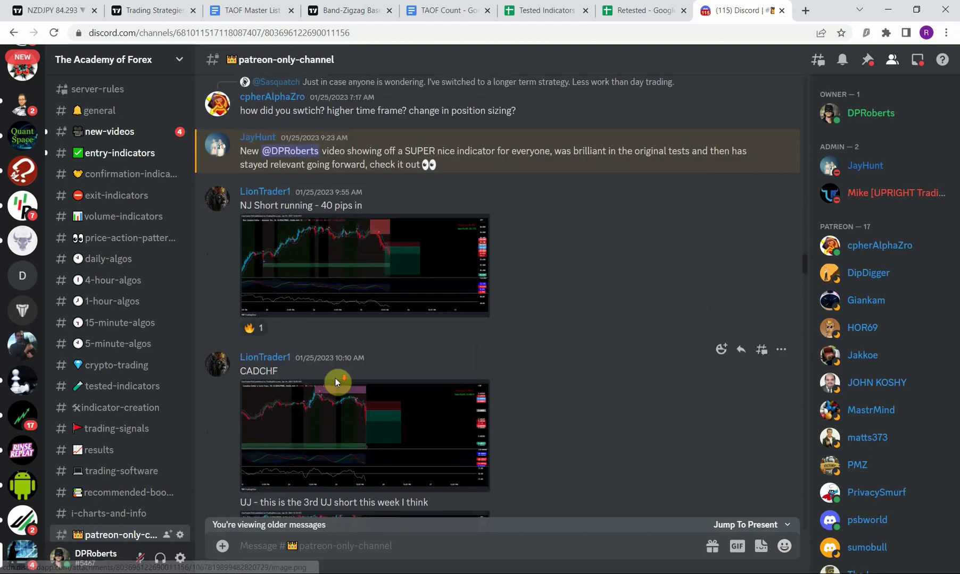
click(356, 229)
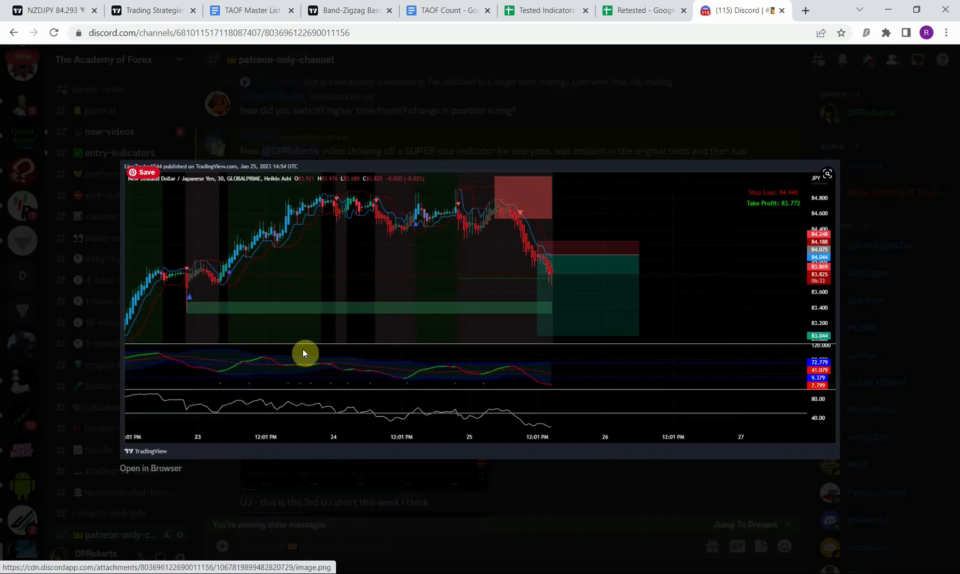
click(566, 130)
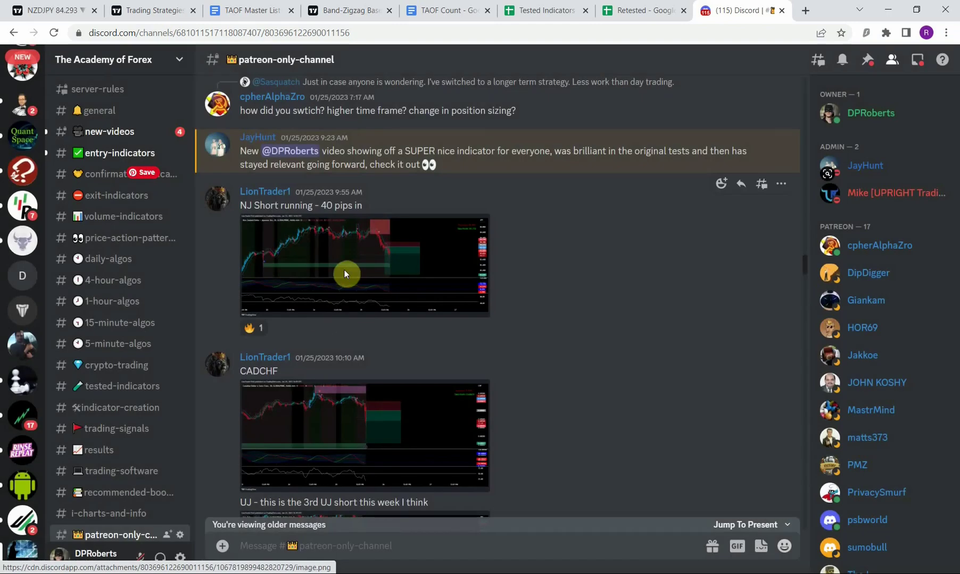
Step: Look through the CADCHF, UJ and 1:2 scalping strategy posts down to the "Here's an interesting idea.." chart
scroll(564, 318, down, 10)
scroll(552, 315, up, 6)
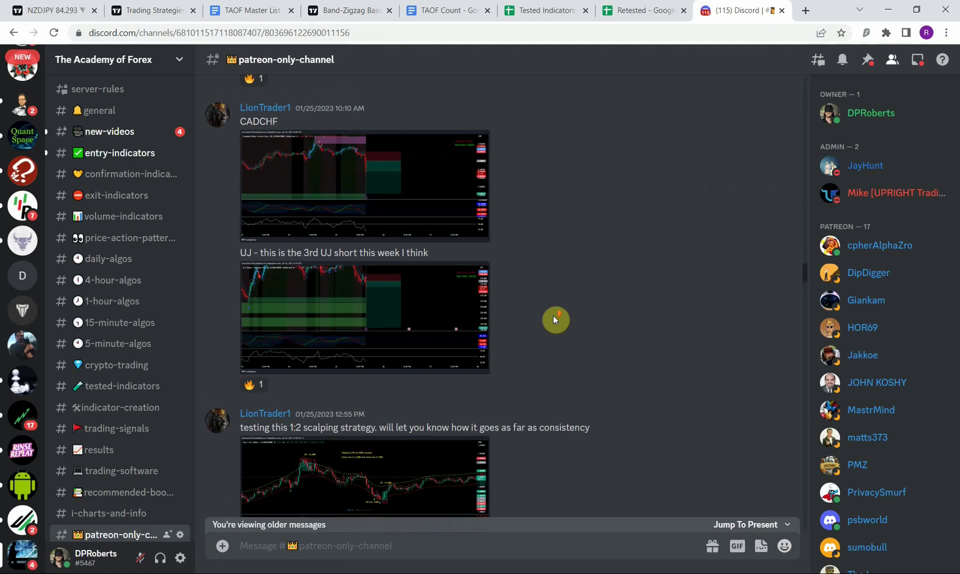
scroll(553, 318, down, 5)
scroll(553, 318, down, 4)
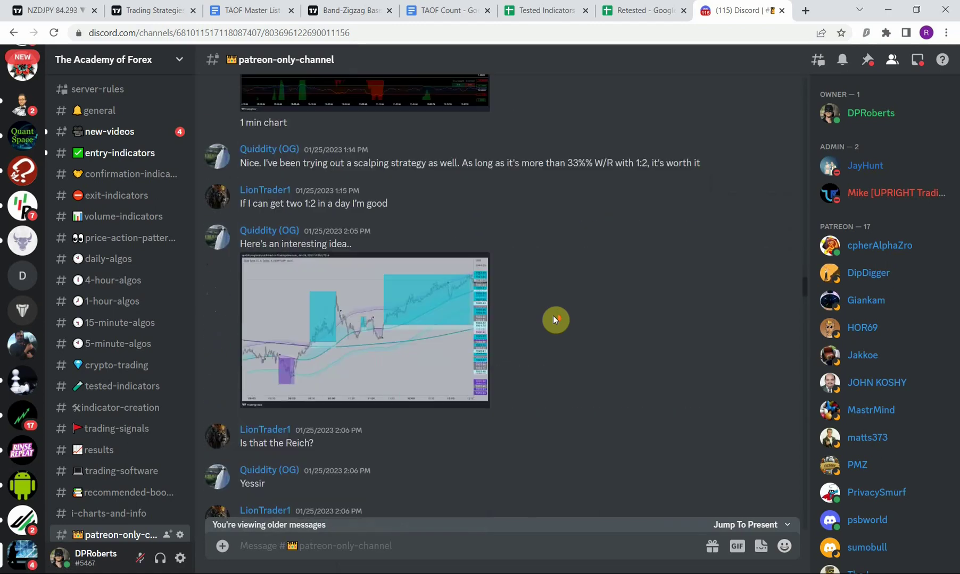
scroll(551, 322, up, 4)
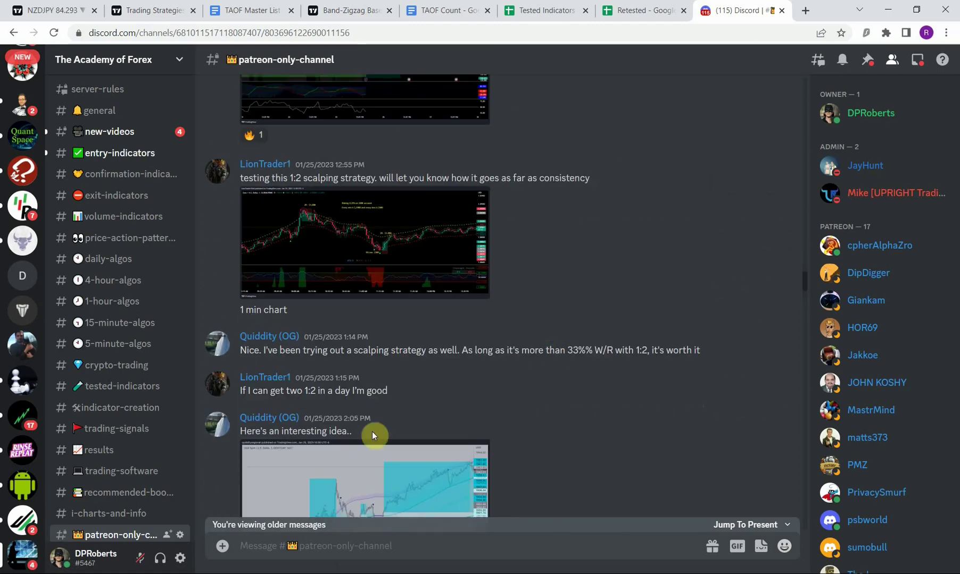
scroll(555, 367, down, 5)
scroll(554, 366, up, 2)
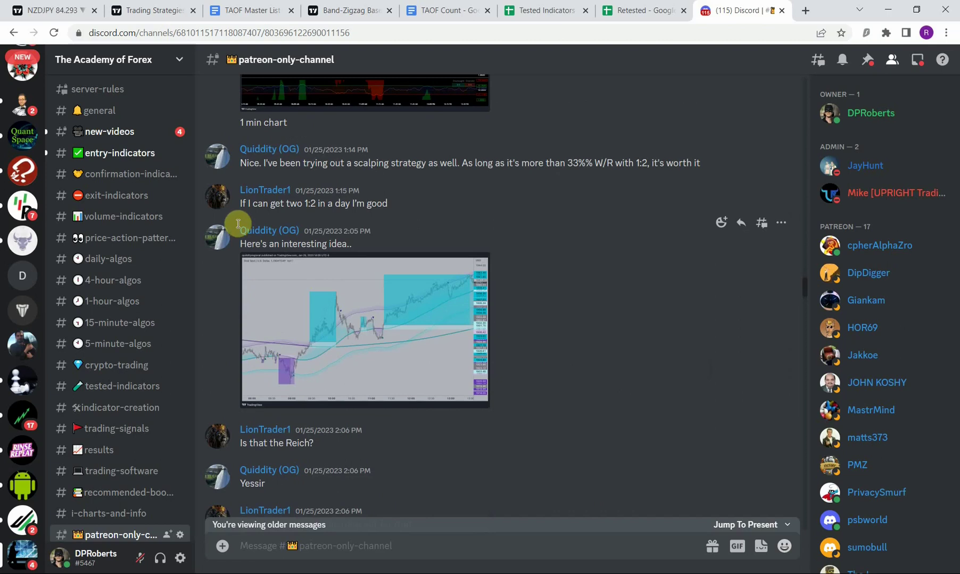
scroll(592, 355, down, 2)
scroll(591, 356, up, 2)
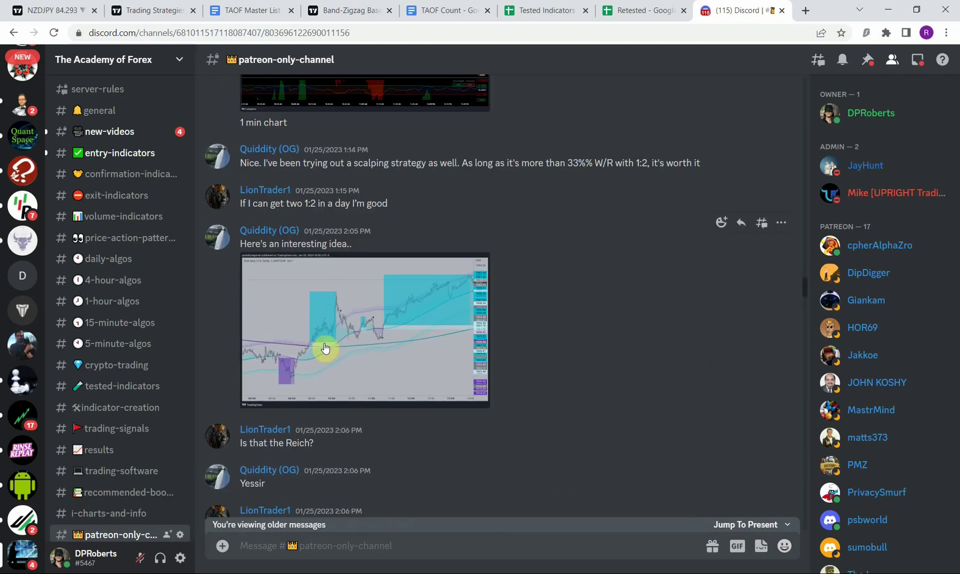
Step: Check the replies to the "Here's an interesting idea.." post, and enlarge its chart and close it again
scroll(570, 376, down, 4)
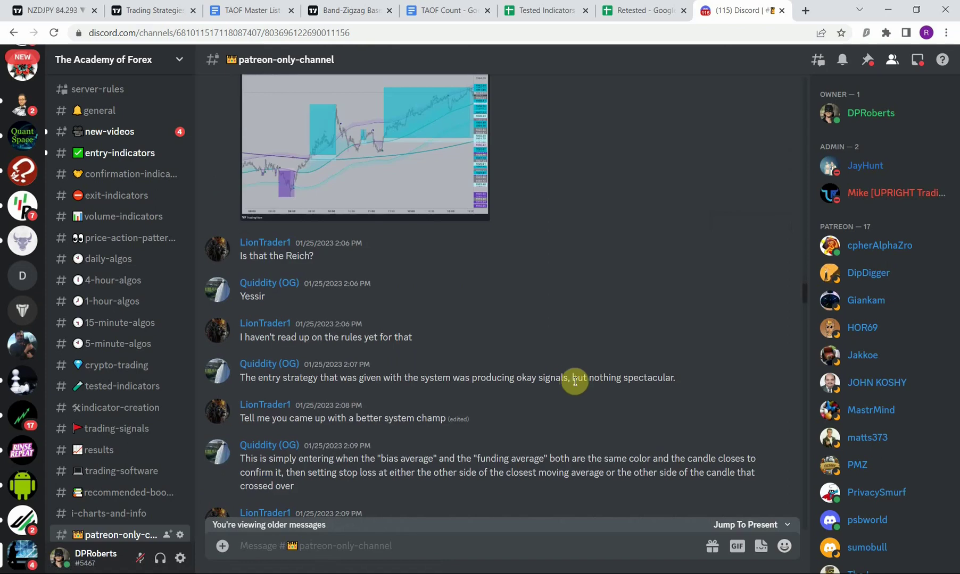
scroll(562, 327, up, 3)
click(346, 255)
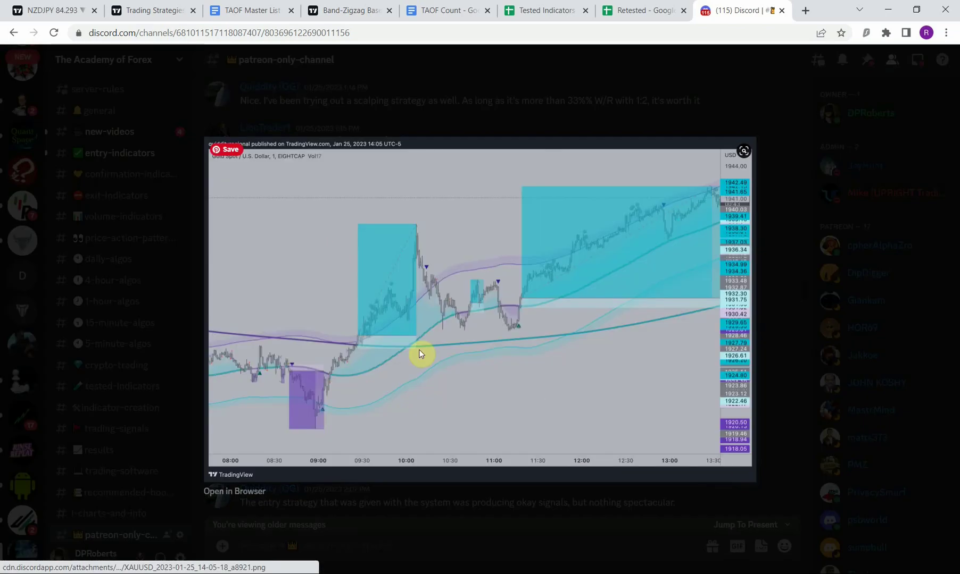
click(519, 133)
Step: Read through the 1-minute backtesting discussion down to the post about updating VTF to the latest version
scroll(382, 375, down, 10)
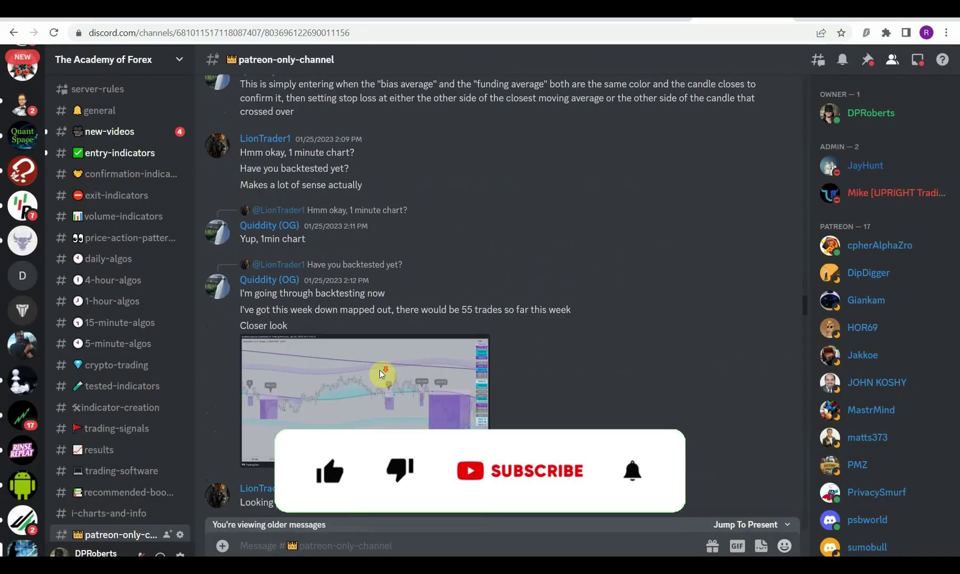
scroll(480, 420, down, 9)
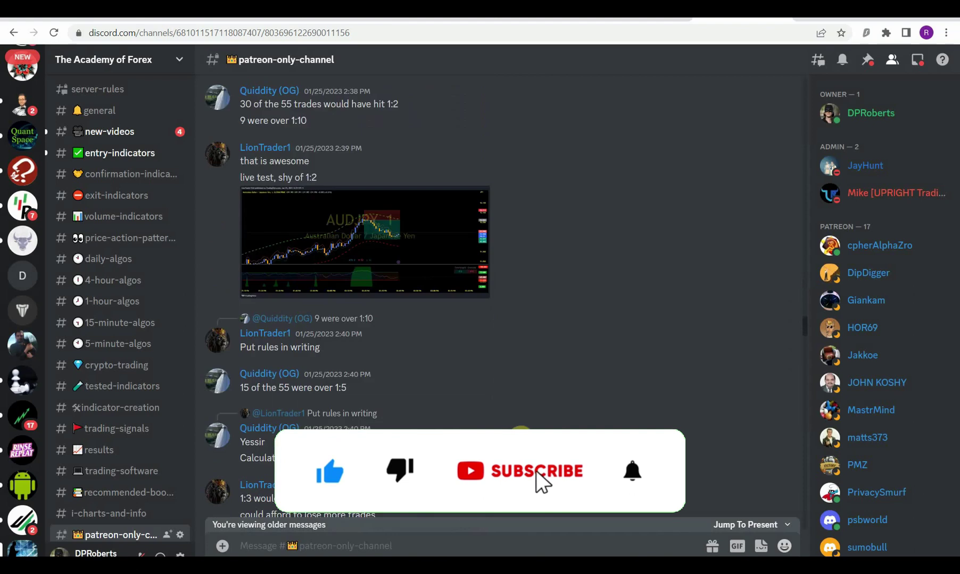
scroll(480, 420, down, 15)
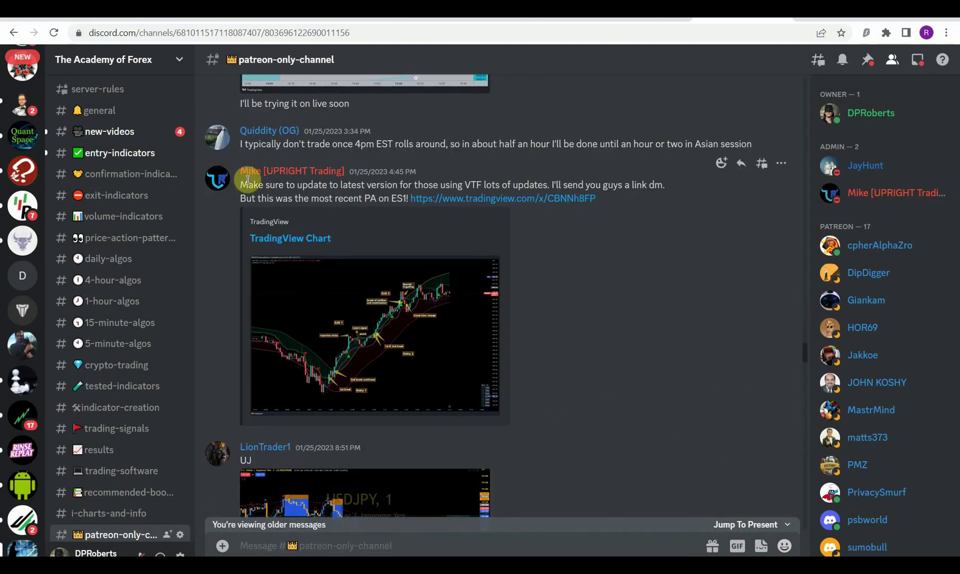
Step: Examine the VTF update post and its annotated TradingView chart of the recent ES1! price action
scroll(619, 440, down, 1)
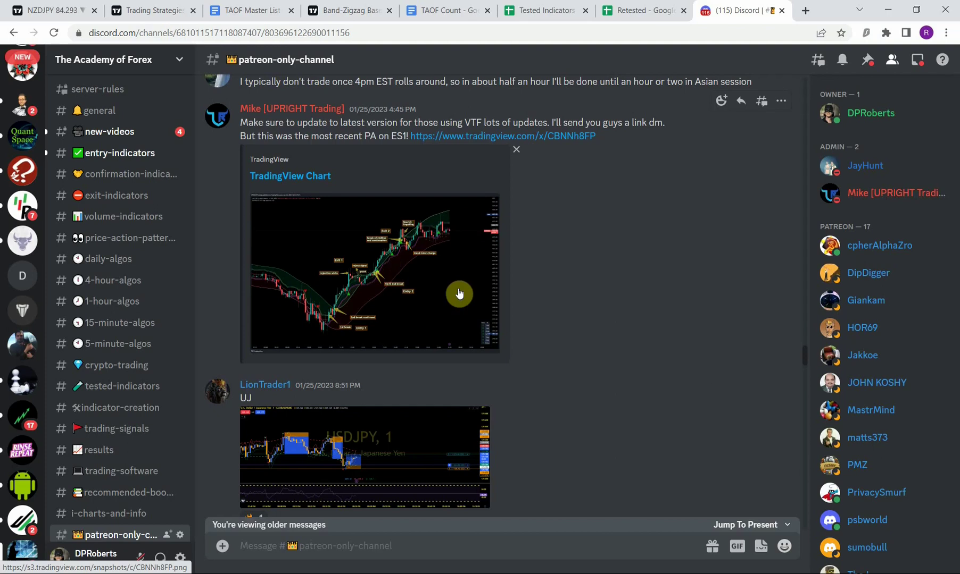
scroll(548, 305, up, 2)
scroll(548, 306, down, 2)
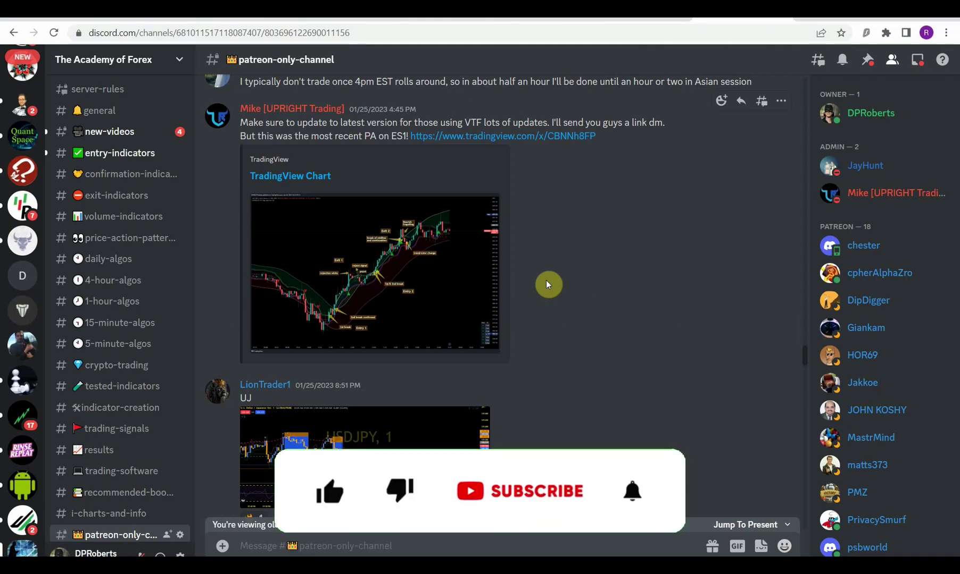
scroll(548, 304, up, 1)
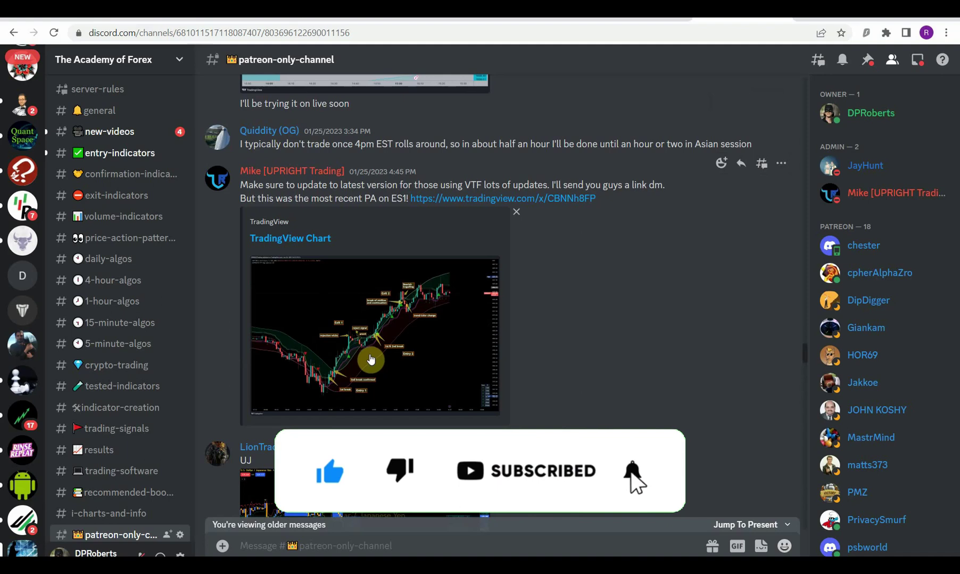
scroll(571, 329, down, 1)
scroll(568, 326, up, 1)
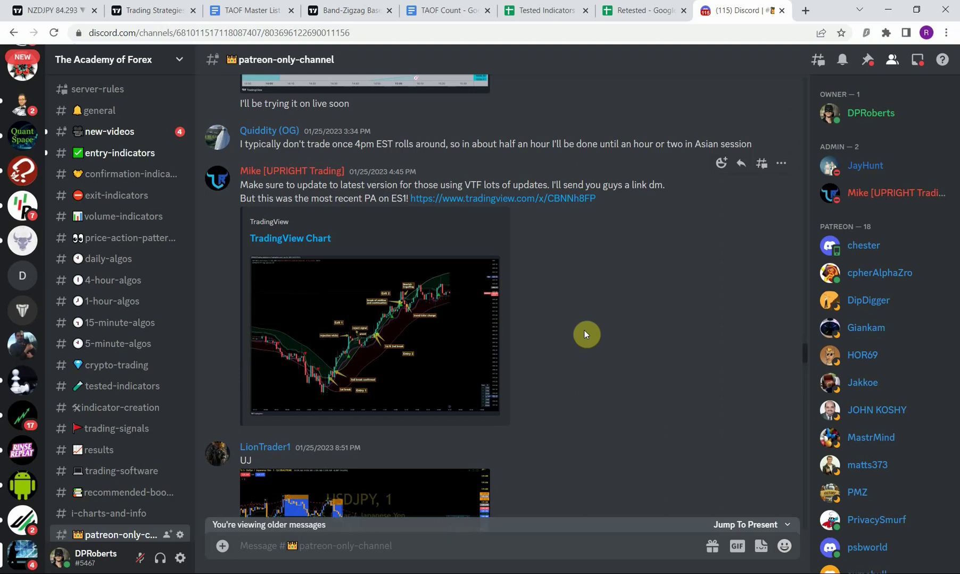
Step: Look through the evening UJ and GJ scalping posts of 25 January 2023 and go back to the first GJ chart
scroll(584, 335, down, 6)
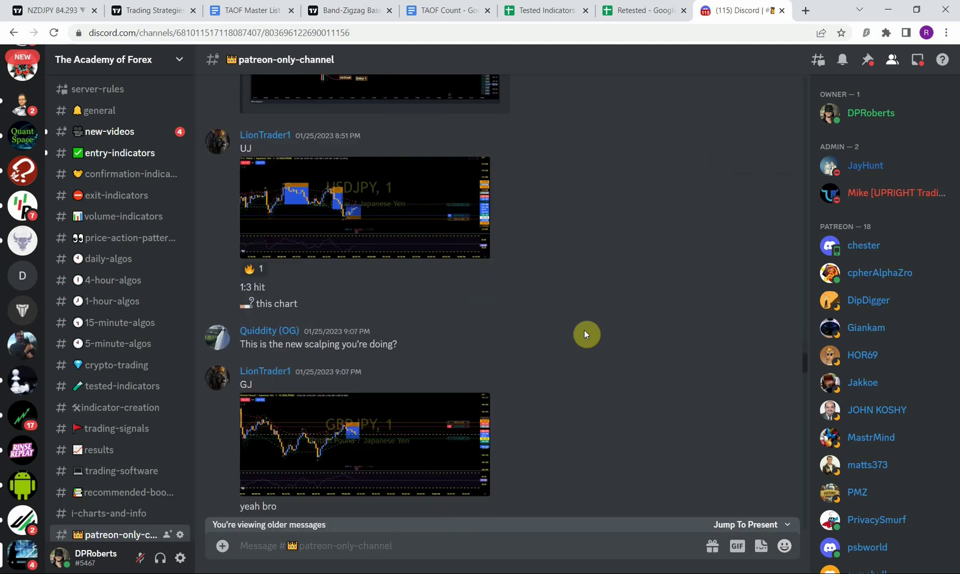
scroll(594, 336, down, 4)
scroll(587, 342, down, 4)
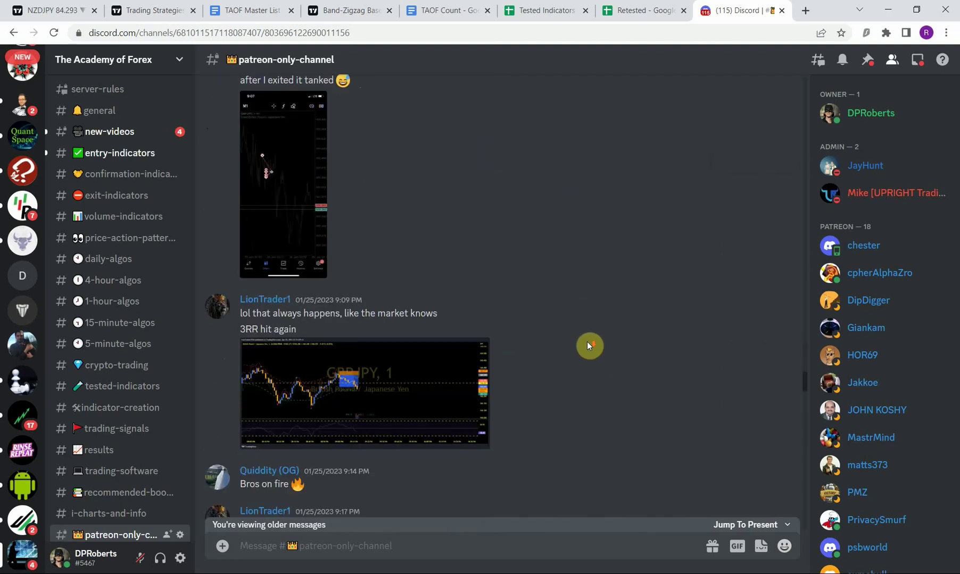
scroll(587, 342, down, 3)
scroll(587, 344, down, 4)
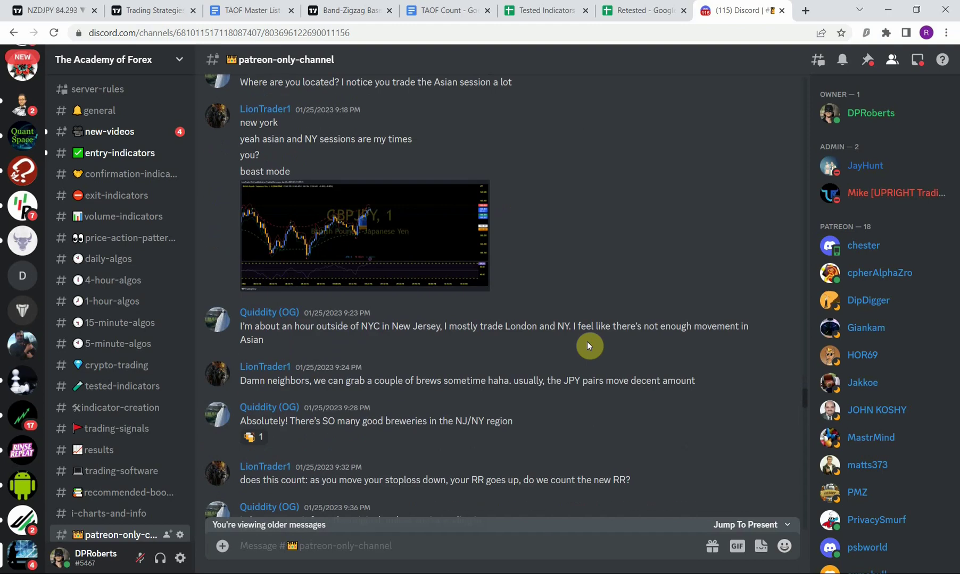
scroll(587, 343, up, 6)
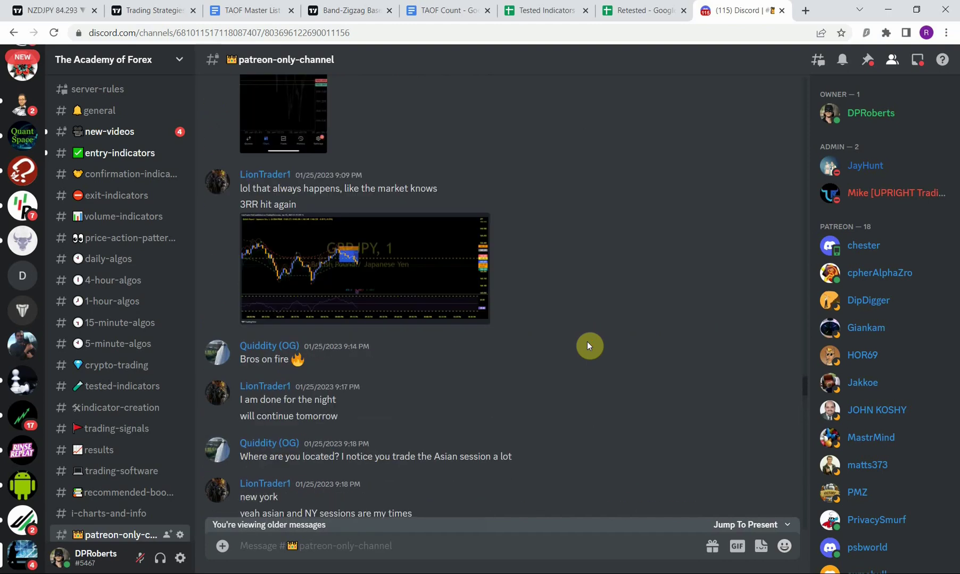
scroll(587, 342, up, 5)
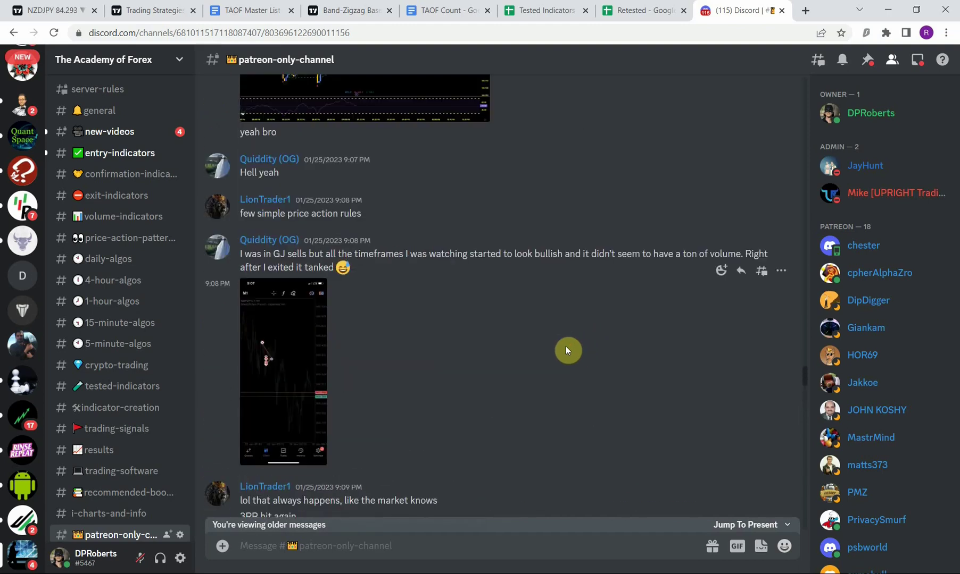
scroll(565, 345, up, 2)
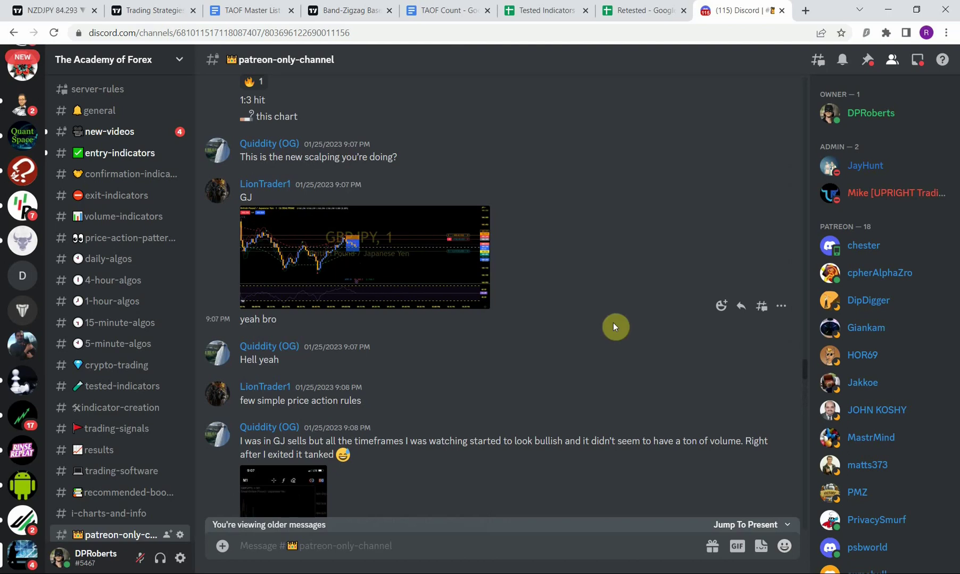
Step: Switch to the USDJPY daily chart in TradingView and review the marked 2014 signals starting from the "70 TP / 105 Stop" note
click(67, 20)
scroll(582, 355, down, 5)
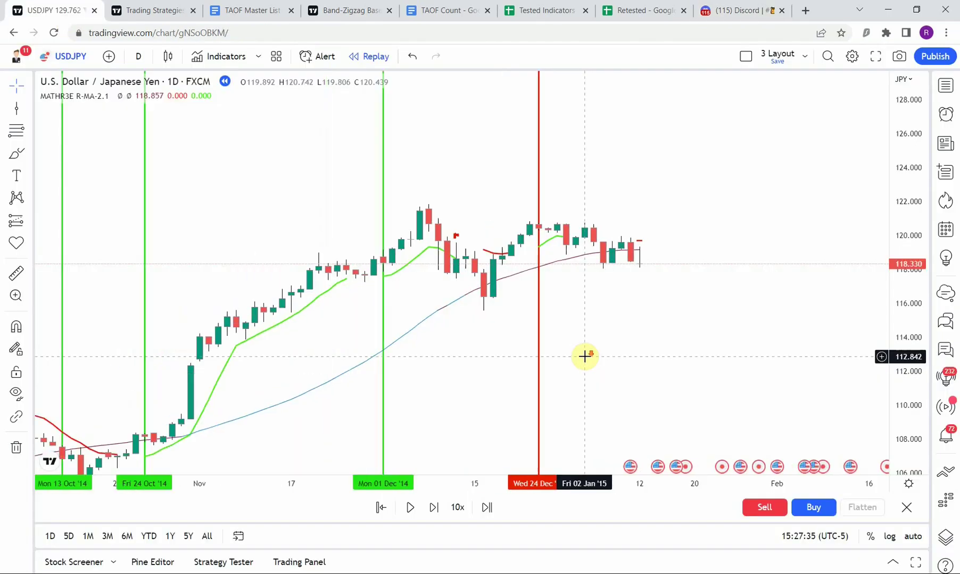
scroll(767, 437, down, 10)
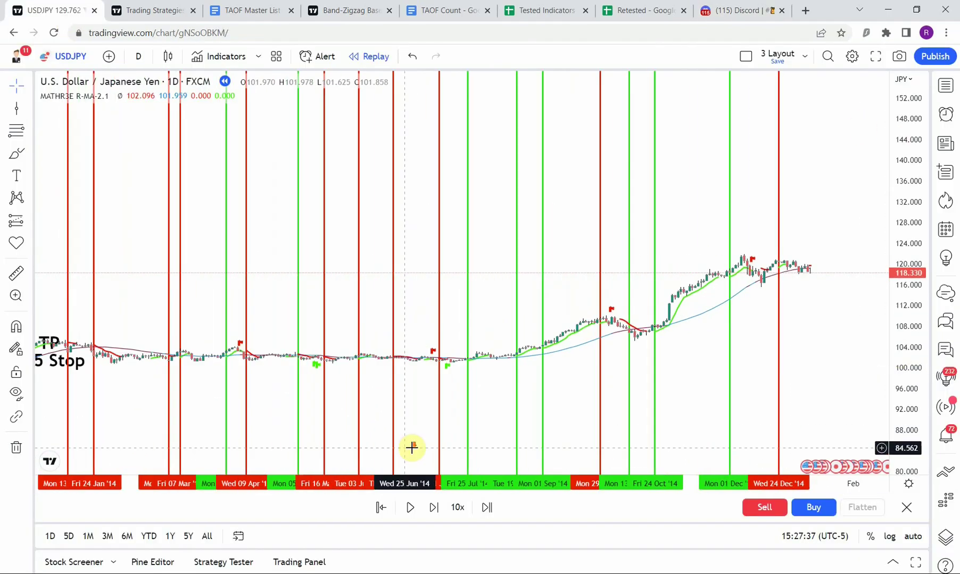
drag(137, 425, 201, 379)
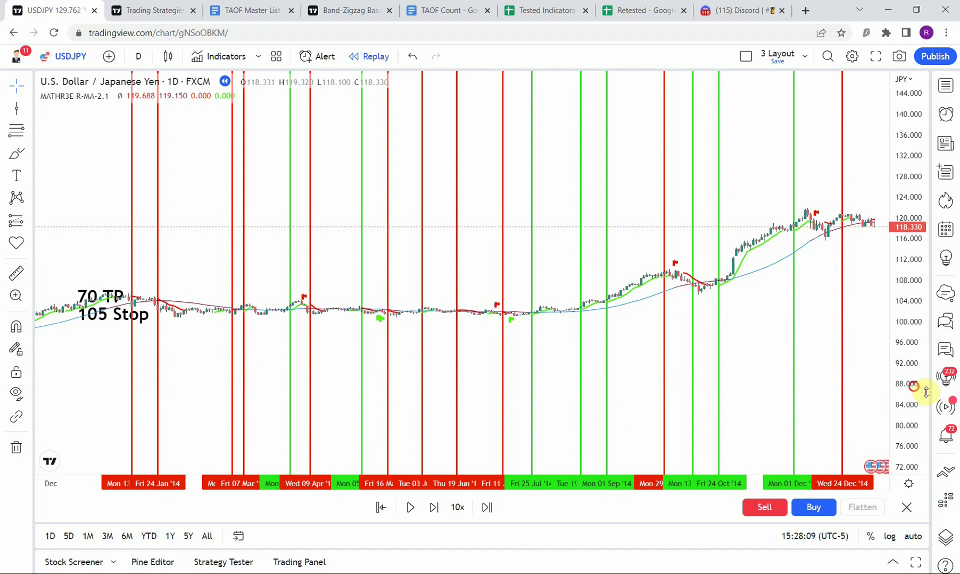
drag(904, 391, 901, 304)
scroll(499, 397, down, 2)
scroll(439, 388, up, 3)
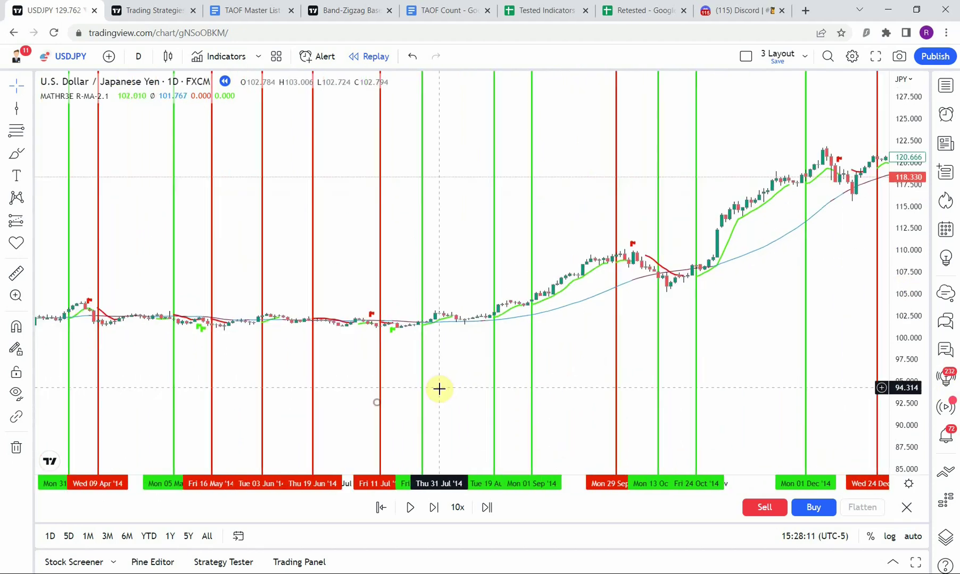
drag(439, 387, 494, 384)
mouse_move(217, 375)
mouse_down()
mouse_move(226, 398)
mouse_move(223, 388)
mouse_up()
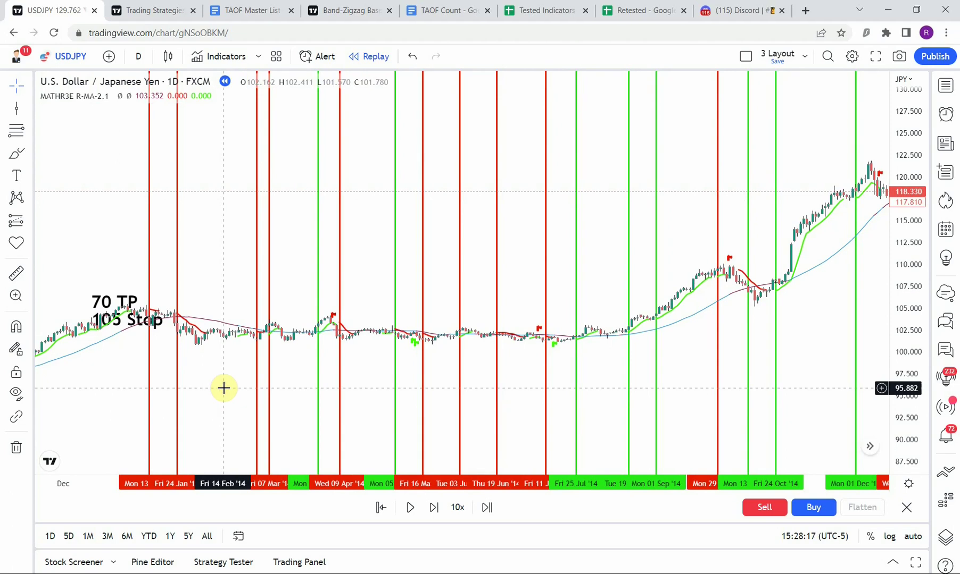
Step: Examine the marked signals between August and December 2014 up close on the USDJPY chart
scroll(234, 391, up, 3)
scroll(520, 346, up, 2)
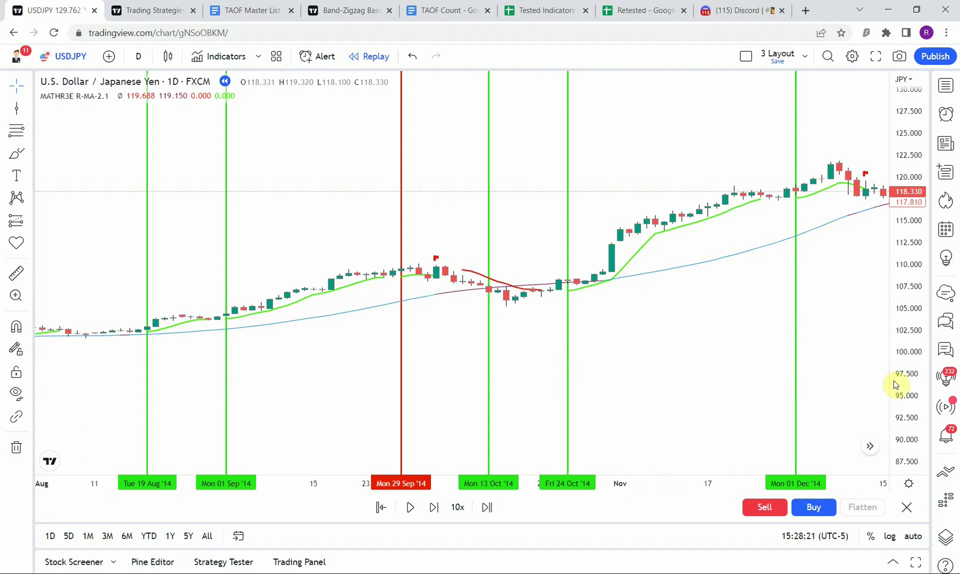
drag(898, 382, 306, 315)
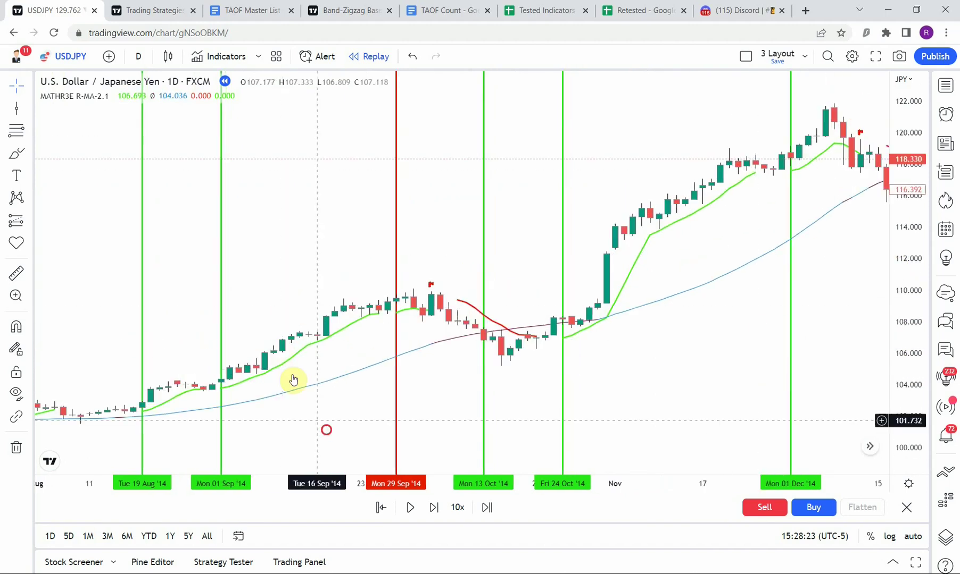
drag(292, 379, 645, 286)
Step: Compare the marked signals in the sideways early-2014 stretch with those in the late-2014 uptrend across the whole USDJPY test period
scroll(377, 354, down, 6)
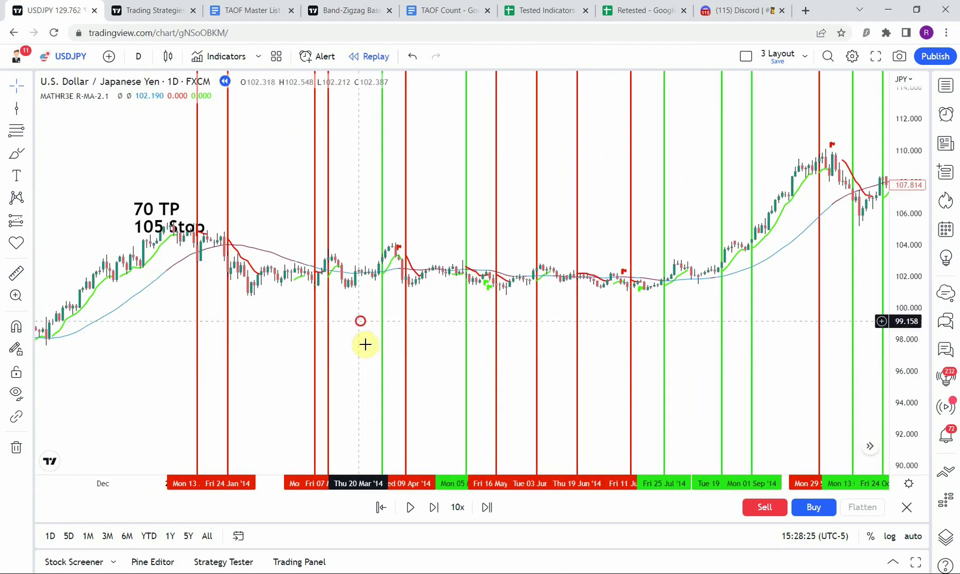
drag(365, 343, 323, 347)
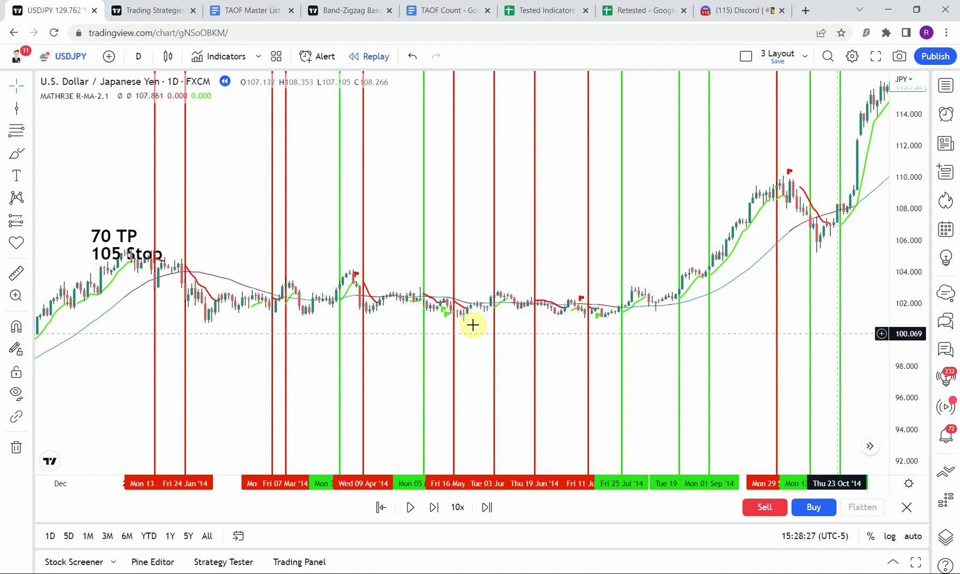
scroll(697, 392, down, 5)
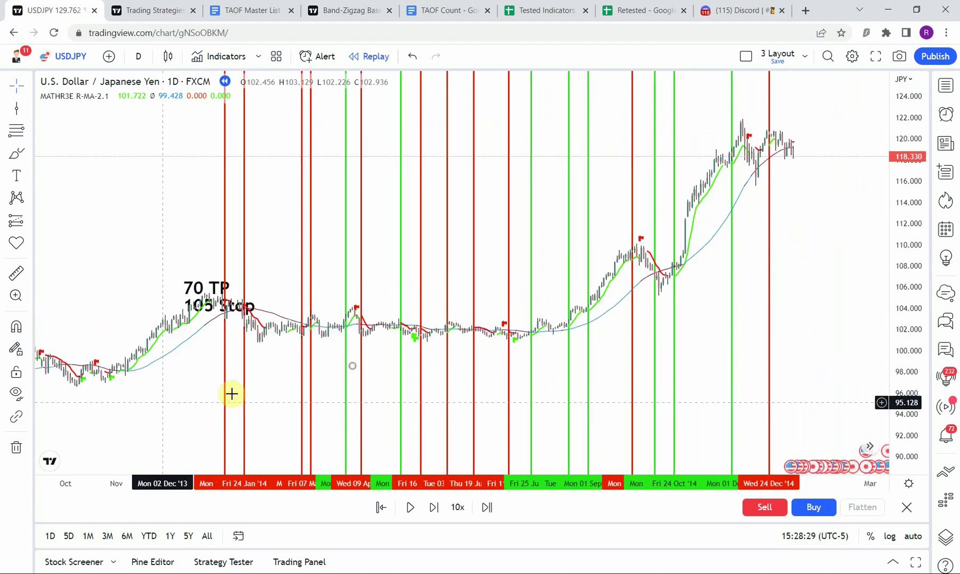
drag(230, 392, 417, 402)
scroll(298, 393, up, 3)
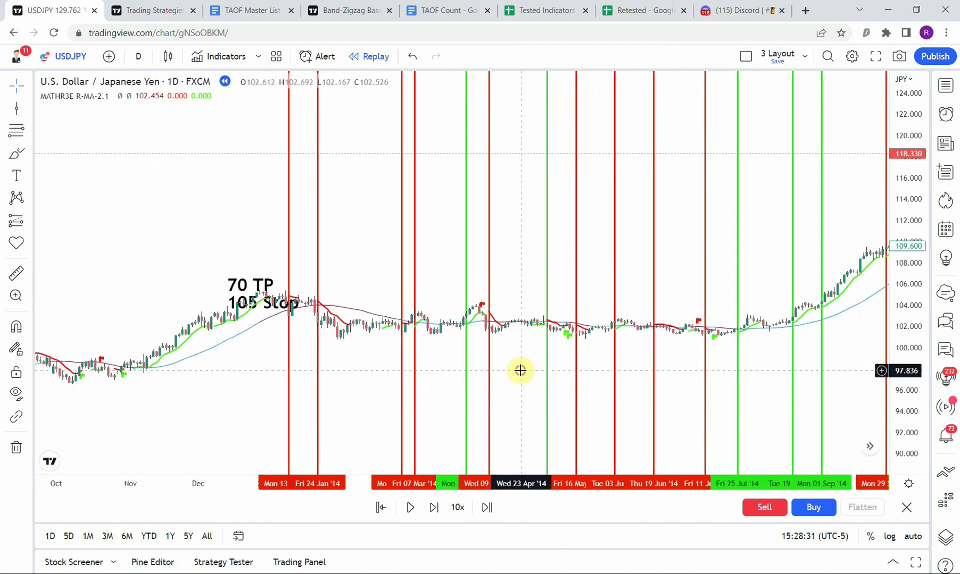
drag(519, 371, 307, 396)
drag(866, 311, 887, 342)
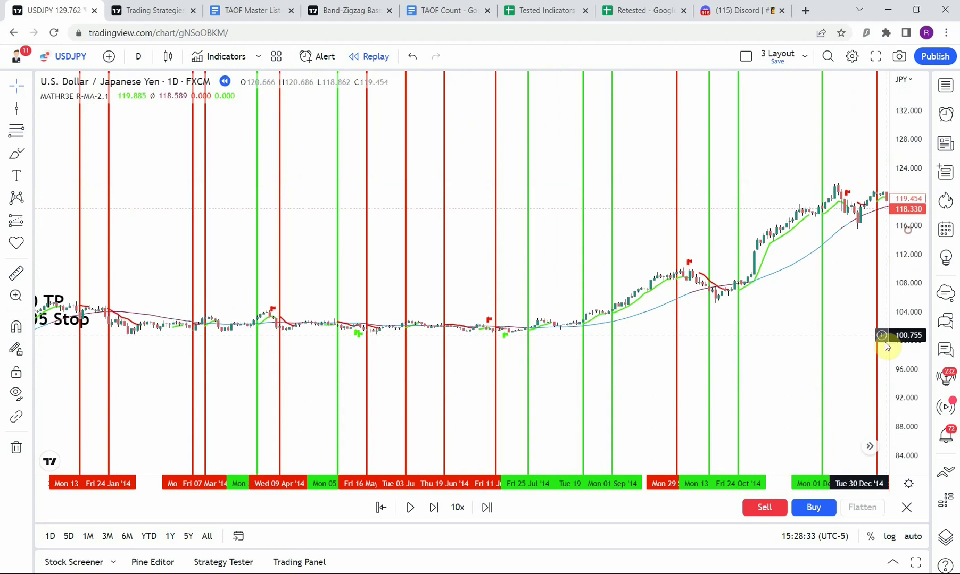
scroll(532, 411, down, 2)
drag(519, 388, 421, 403)
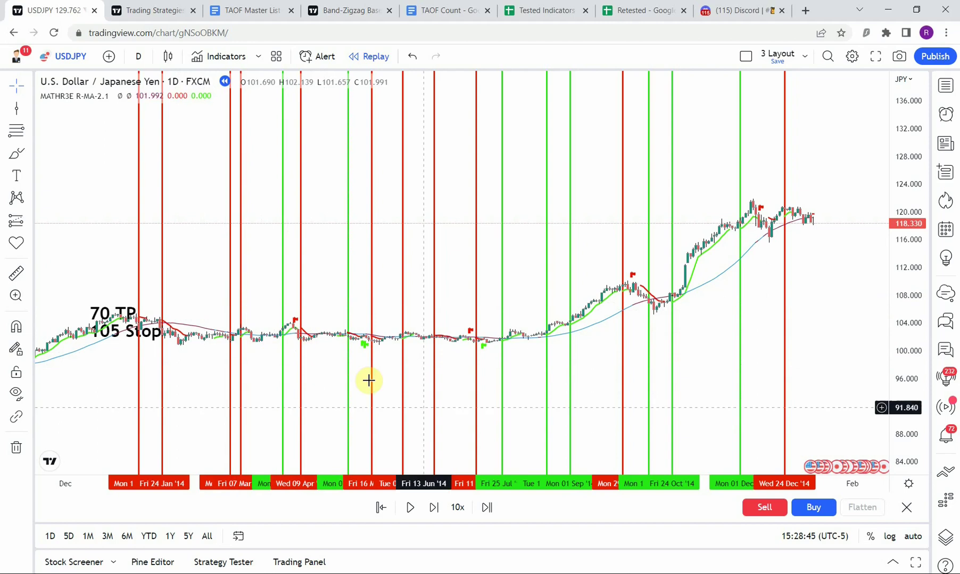
scroll(645, 401, up, 4)
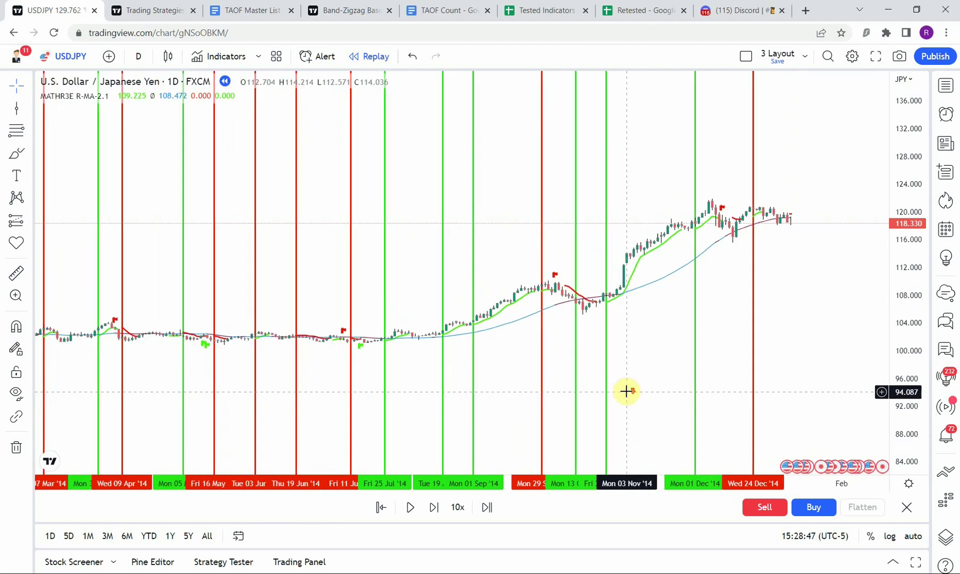
scroll(626, 391, down, 1)
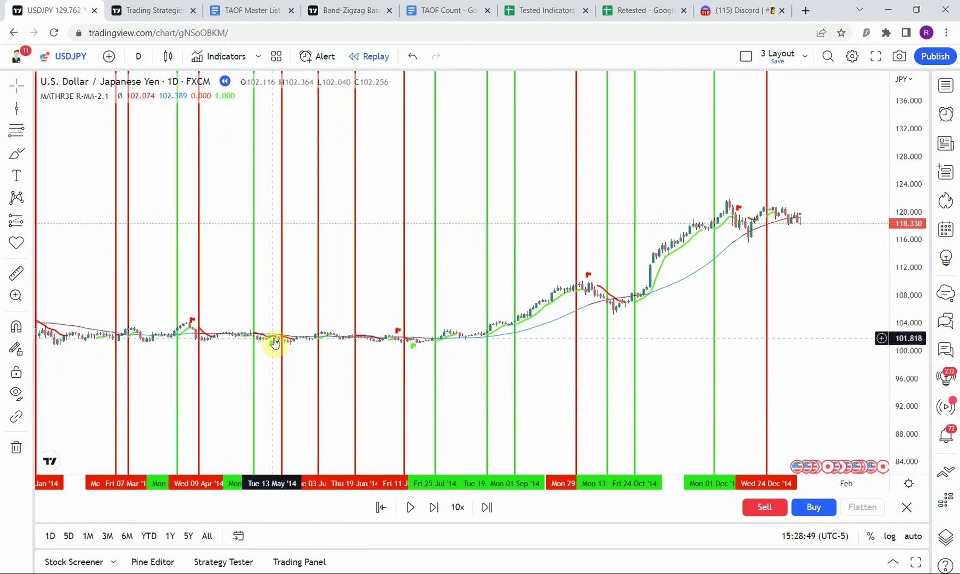
Step: Review the marked USDJPY signals from the "70 TP / 105 Stop" note through the late-2014 uptrend to the last replayed candles in January 2015
scroll(274, 342, down, 2)
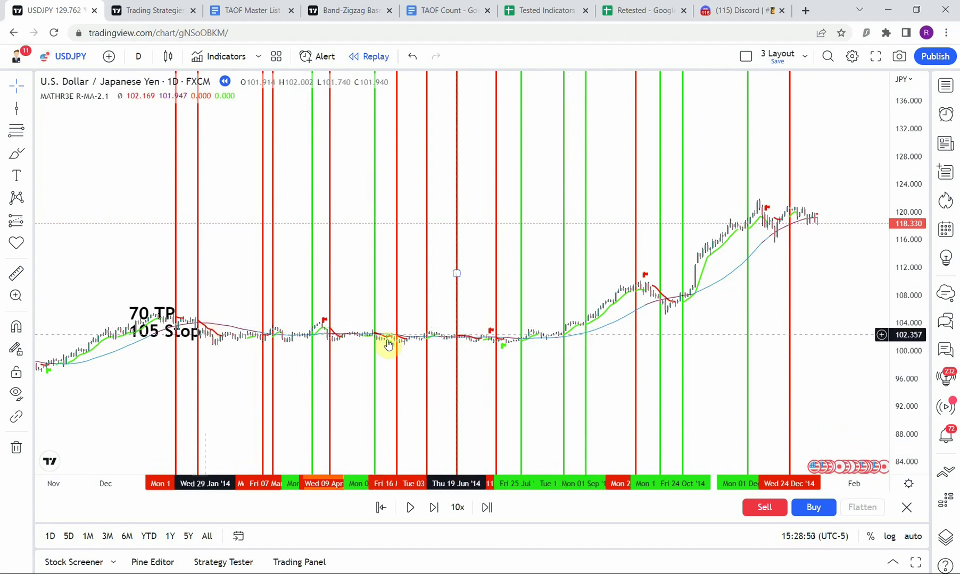
scroll(708, 381, up, 5)
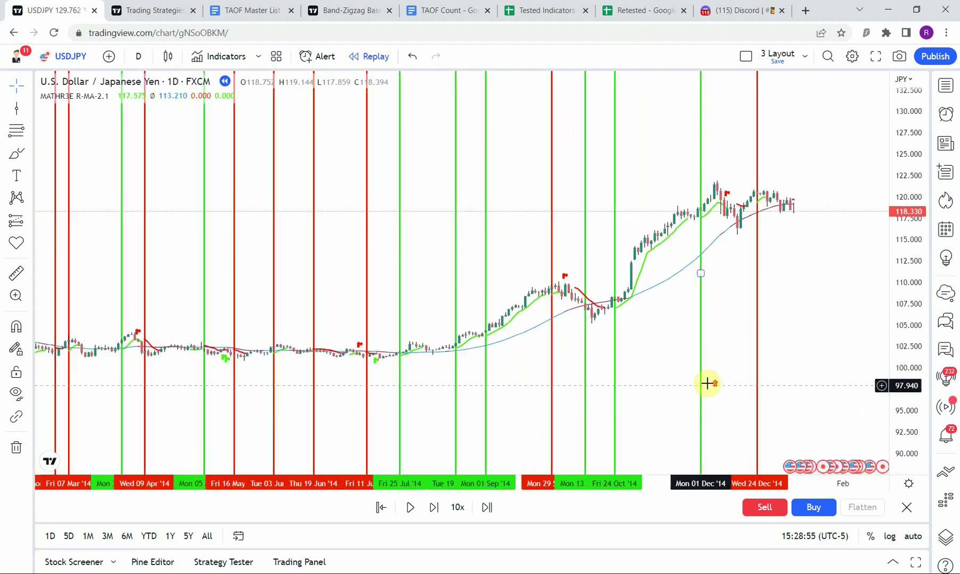
scroll(784, 367, down, 3)
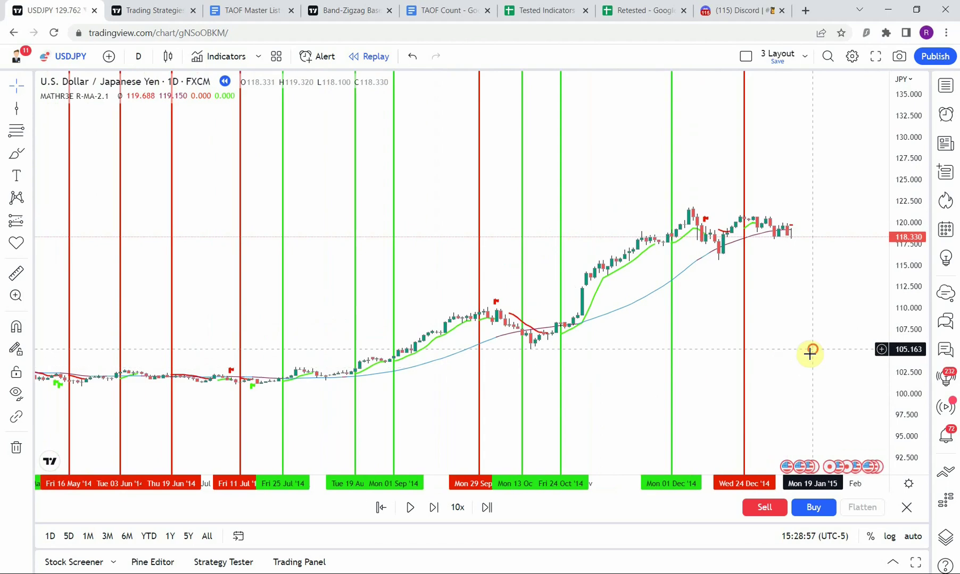
drag(741, 309, 704, 340)
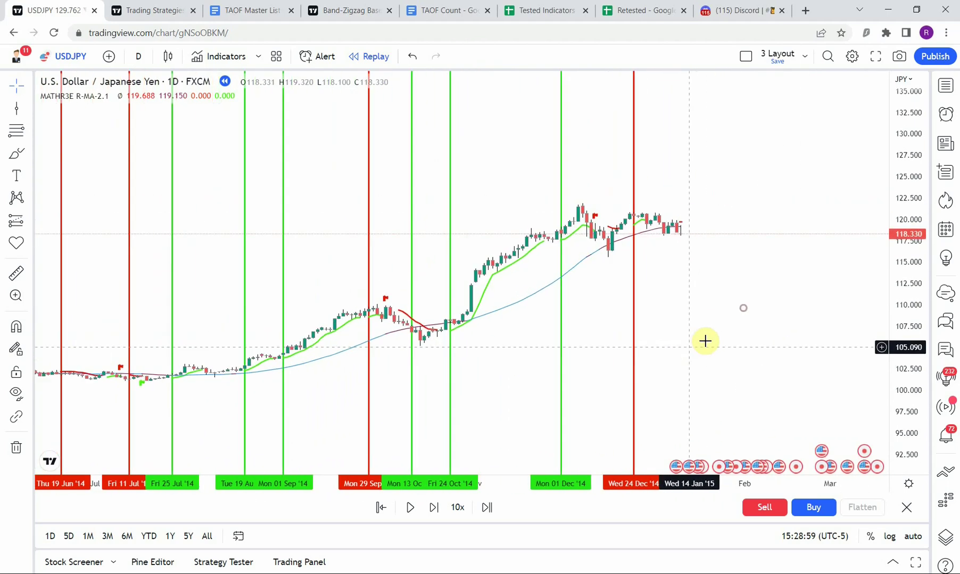
scroll(713, 343, up, 2)
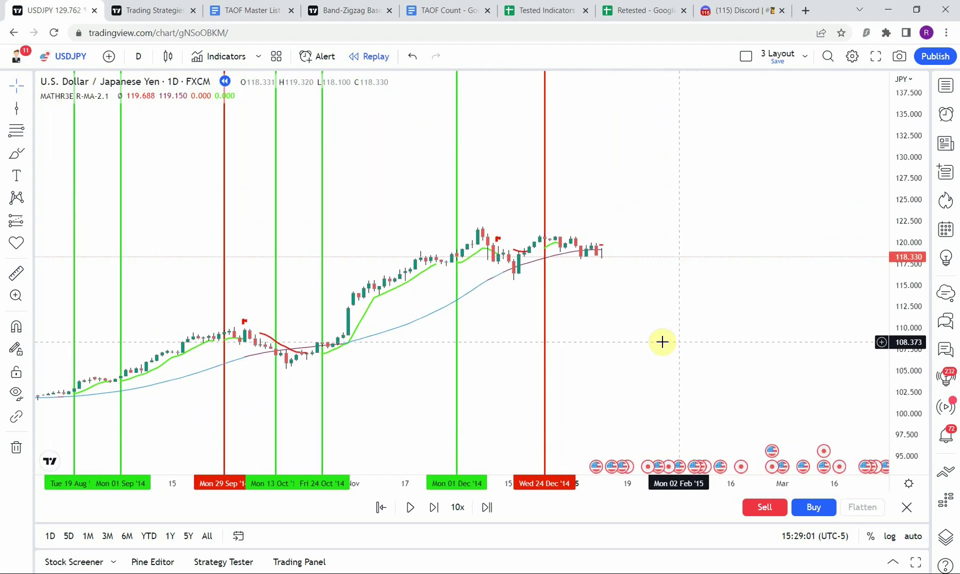
drag(670, 347, 702, 337)
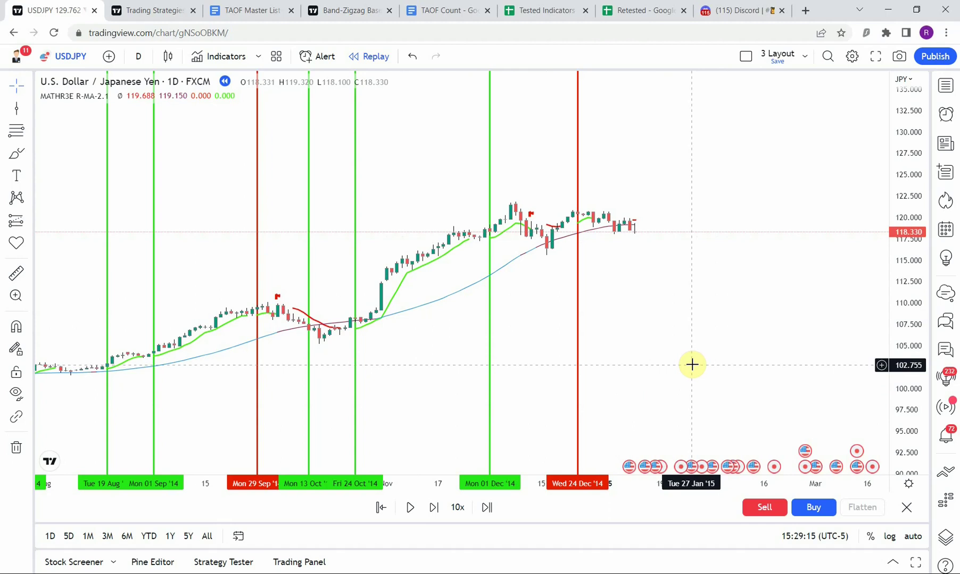
scroll(691, 365, right, 5)
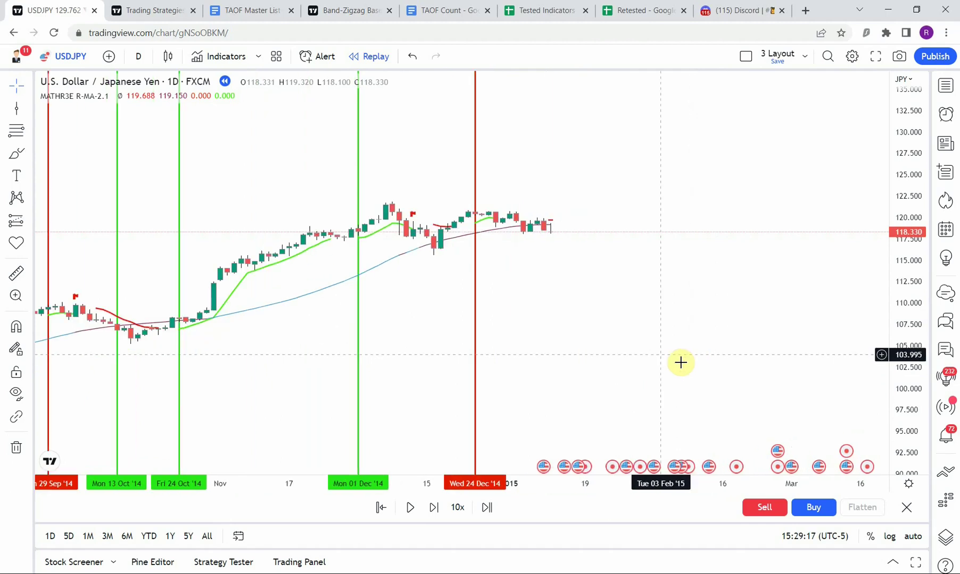
drag(911, 383, 665, 357)
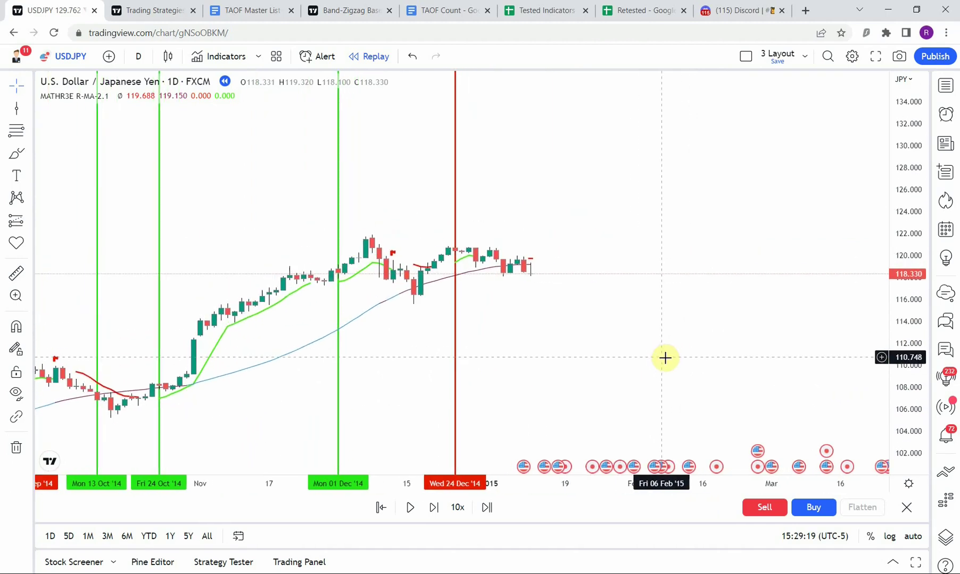